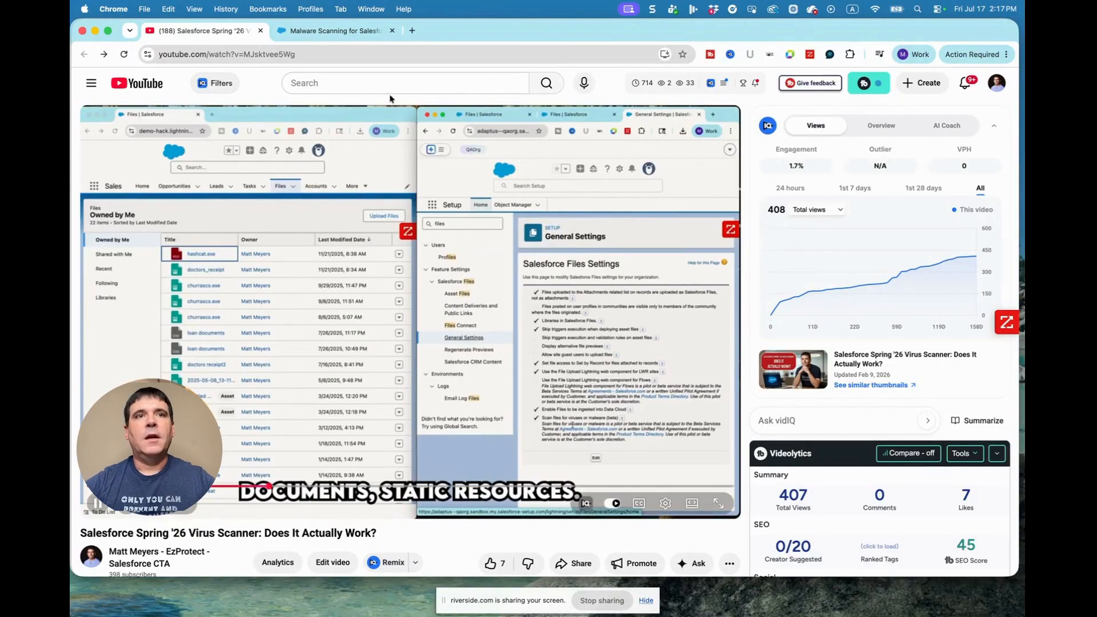
Step: Switch to the Salesforce Help article on Malware Scanning for Salesforce Files and read how uploads and downloads are scanned
left_click(362, 33)
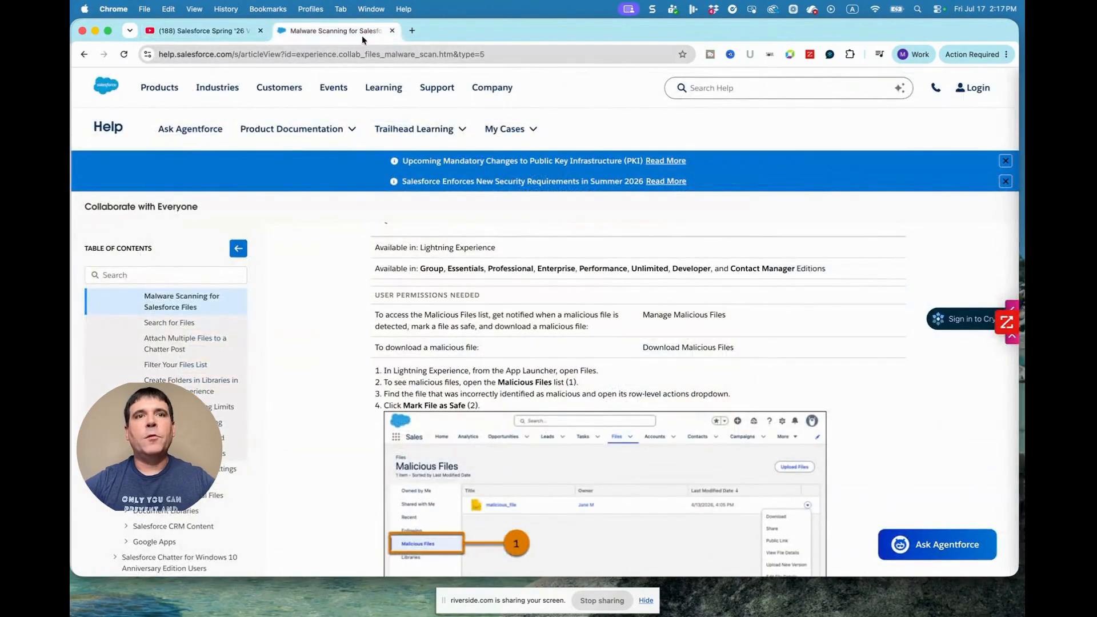
mouse_move(400, 129)
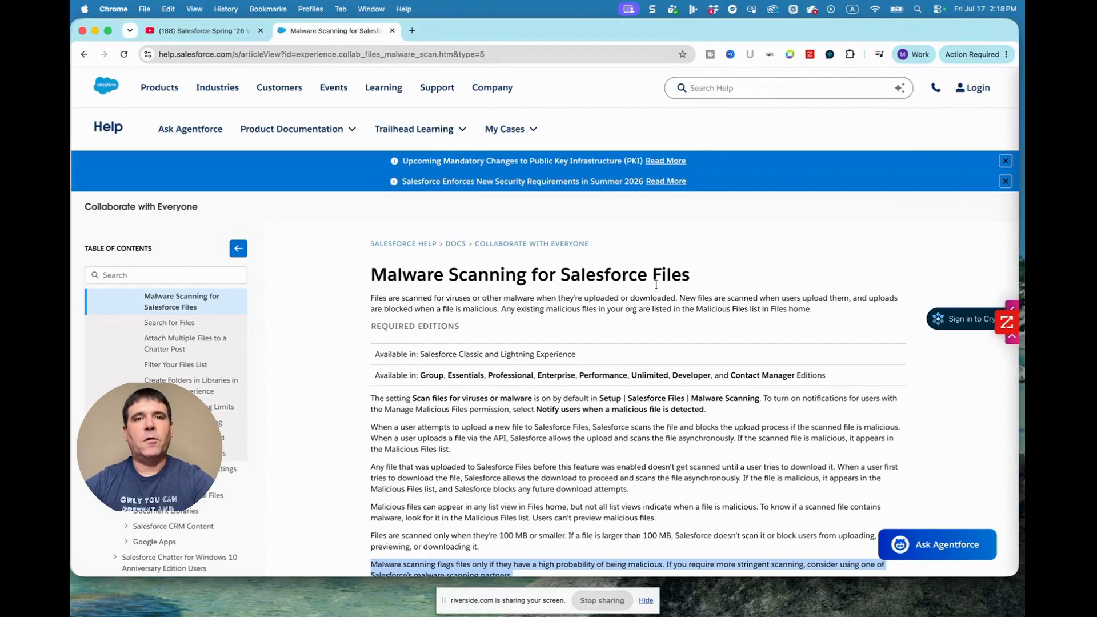
scroll(591, 390, "down", 2)
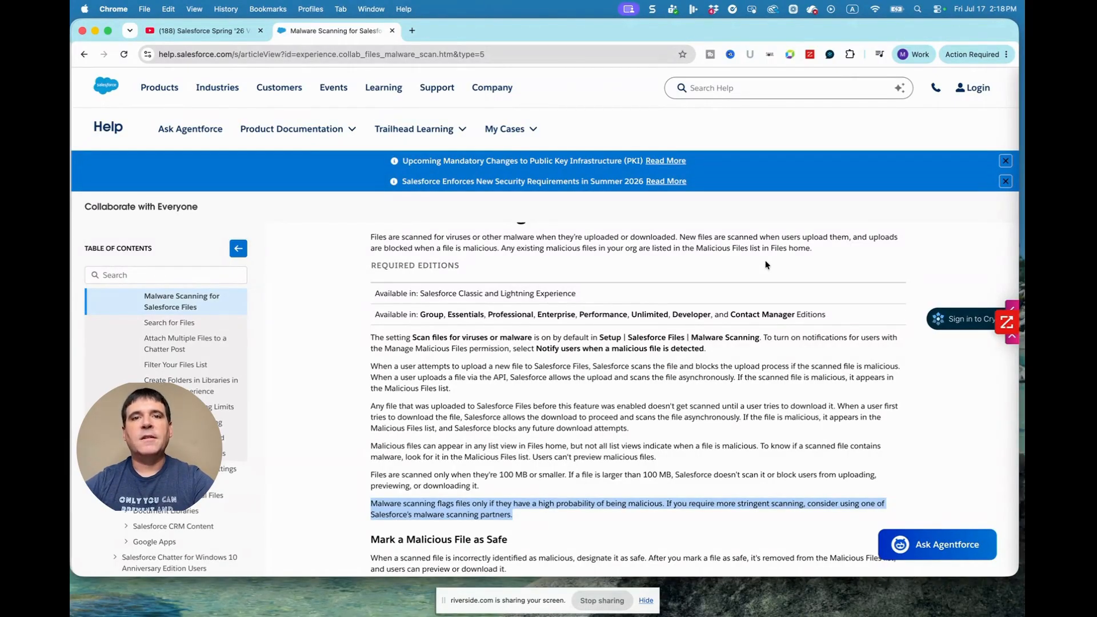
scroll(513, 454, "down", 5)
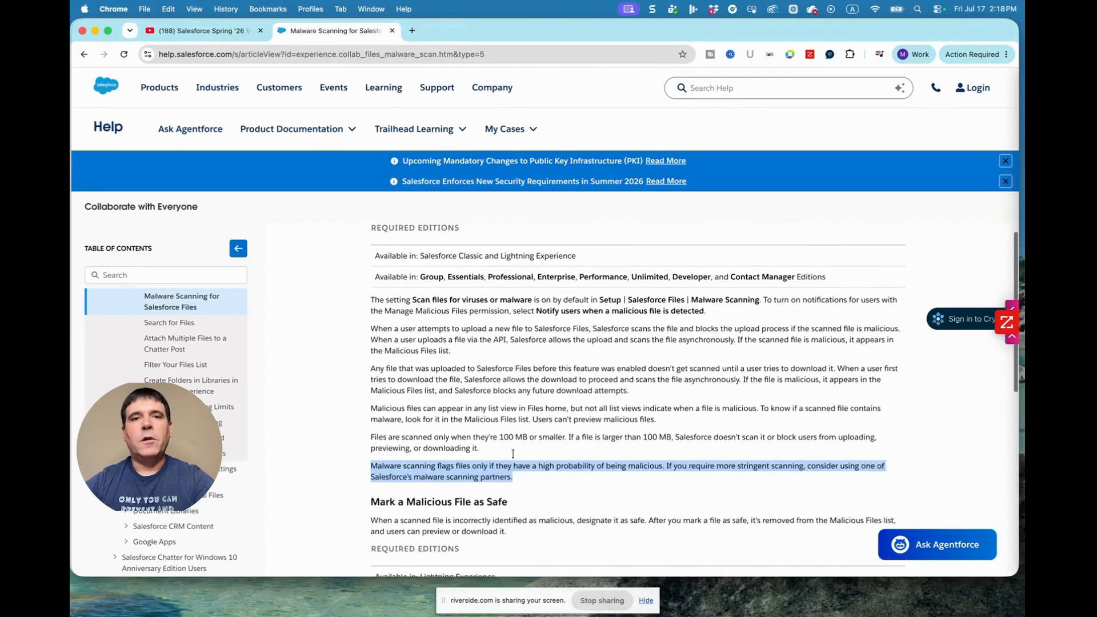
scroll(512, 453, "up", 1)
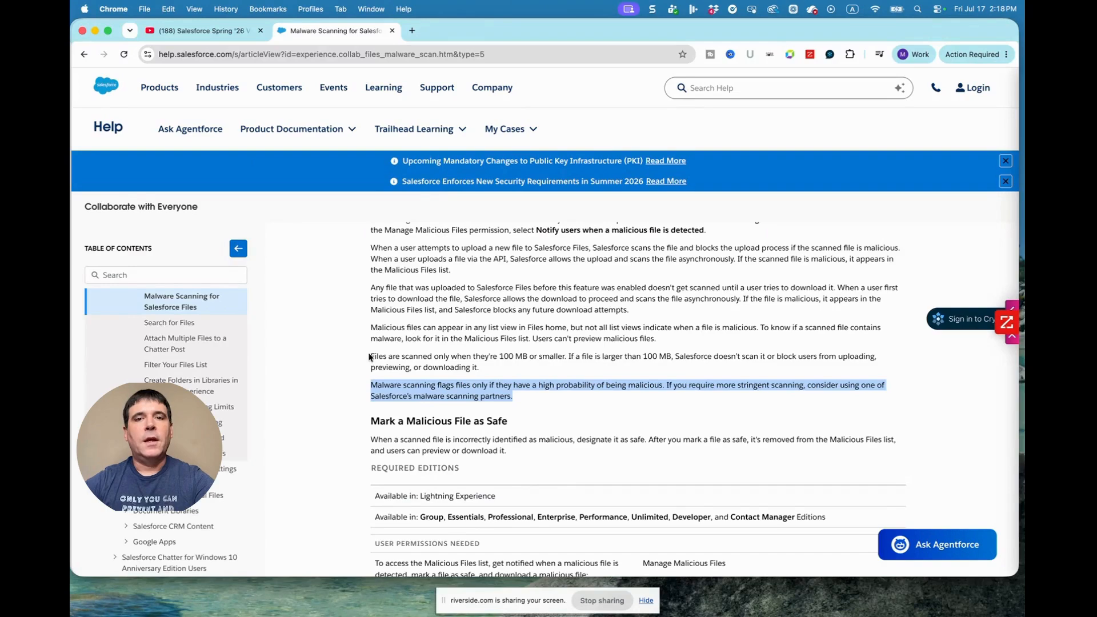
Step: Highlight the article's sentences on the 100 MB scanning limit, ending with the one about larger files
left_click_drag(372, 358, 584, 359)
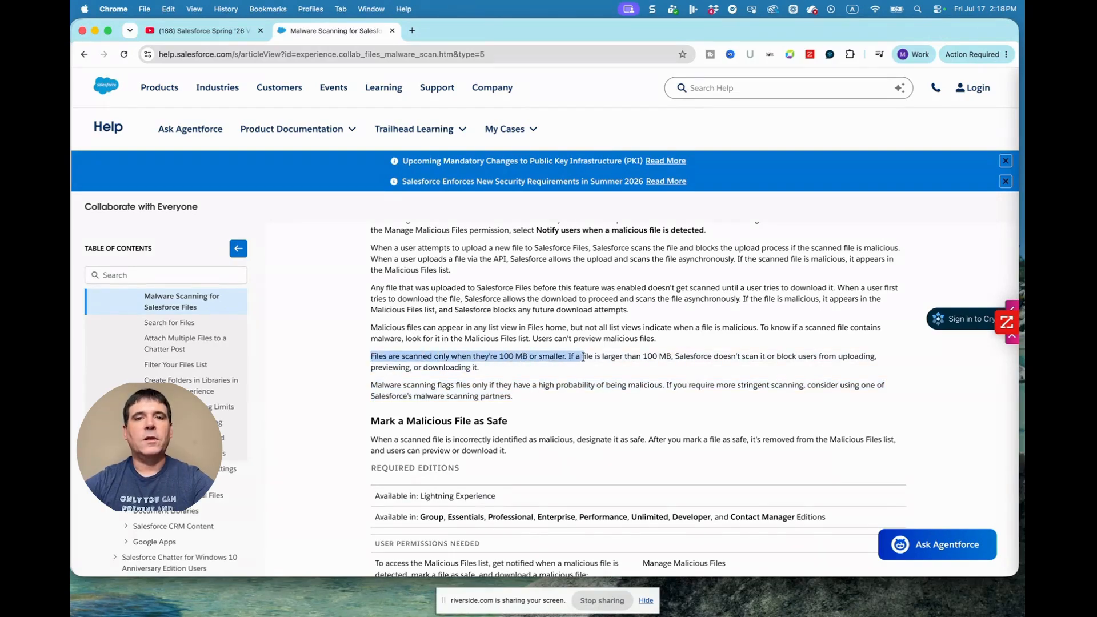
left_click(621, 358)
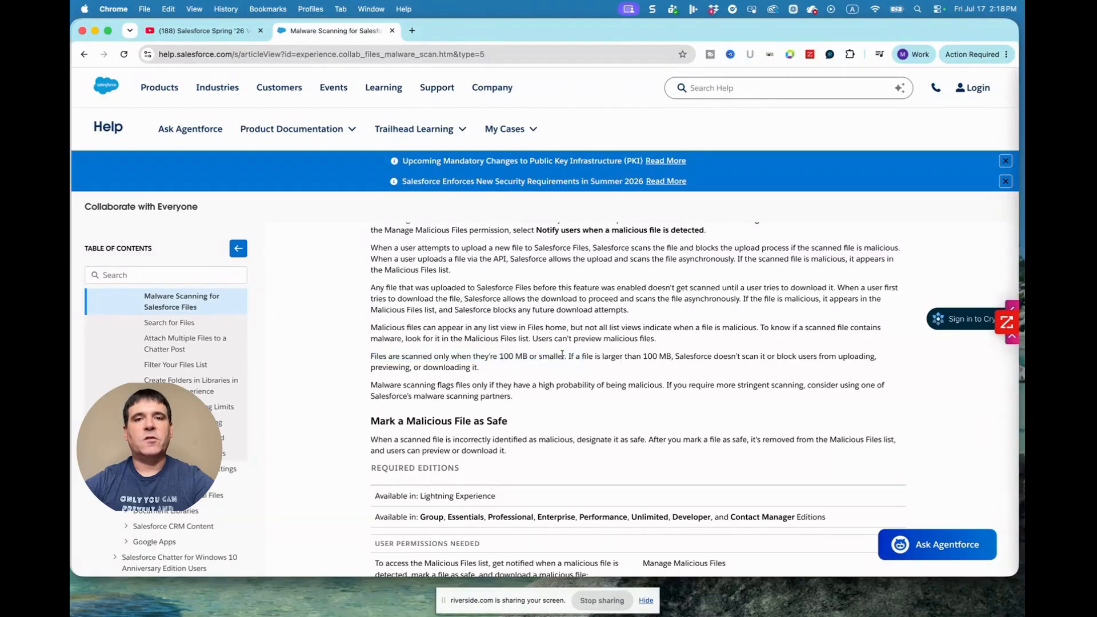
left_click_drag(568, 358, 864, 364)
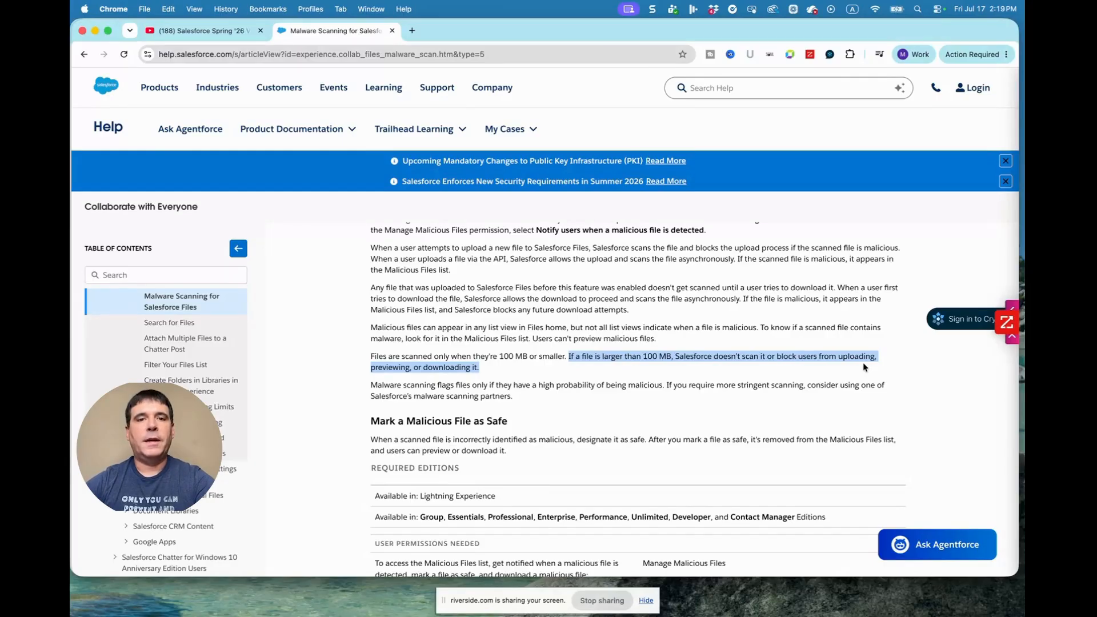
Step: Highlight the sentence on files with a high probability of being malicious and review the Mark a Malicious File as Safe instructions
scroll(617, 423, "down", 3)
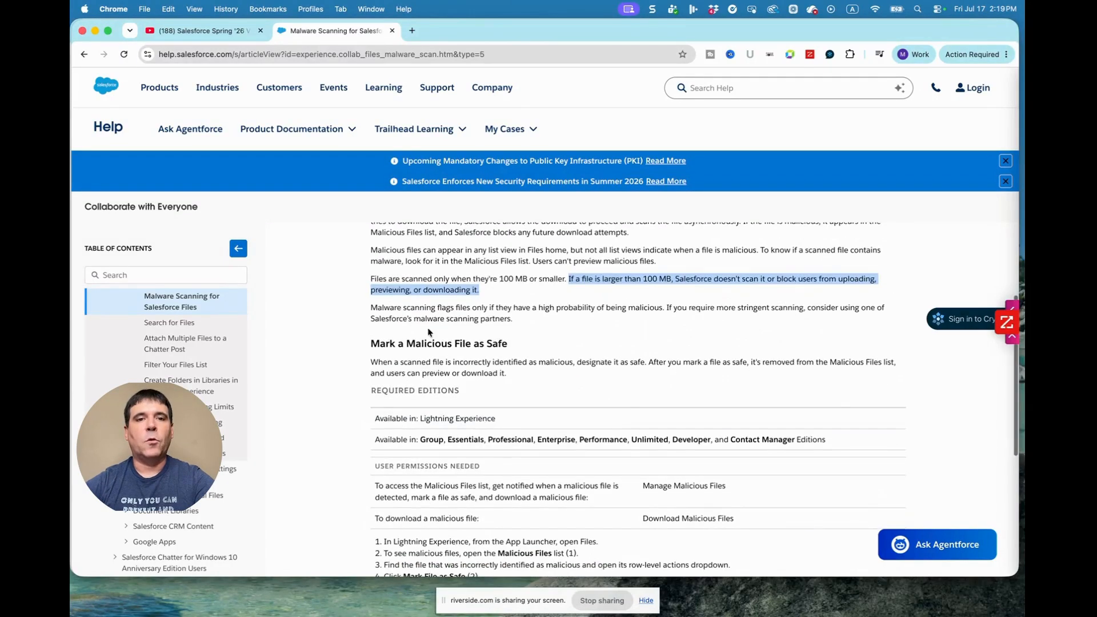
left_click(373, 309)
left_click_drag(371, 308, 664, 310)
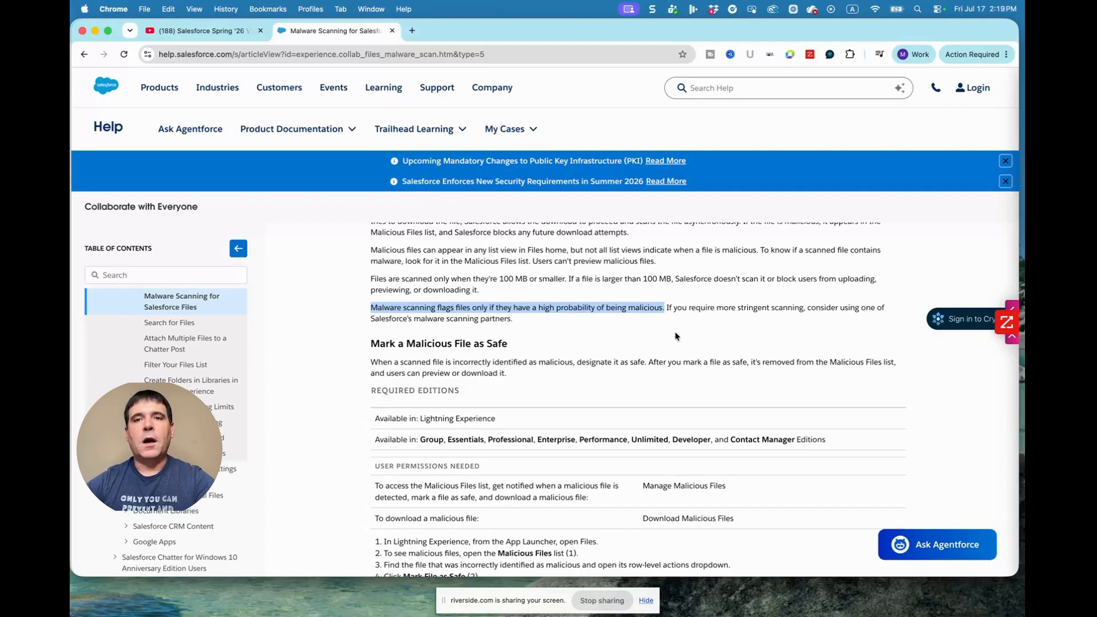
scroll(506, 404, "down", 3)
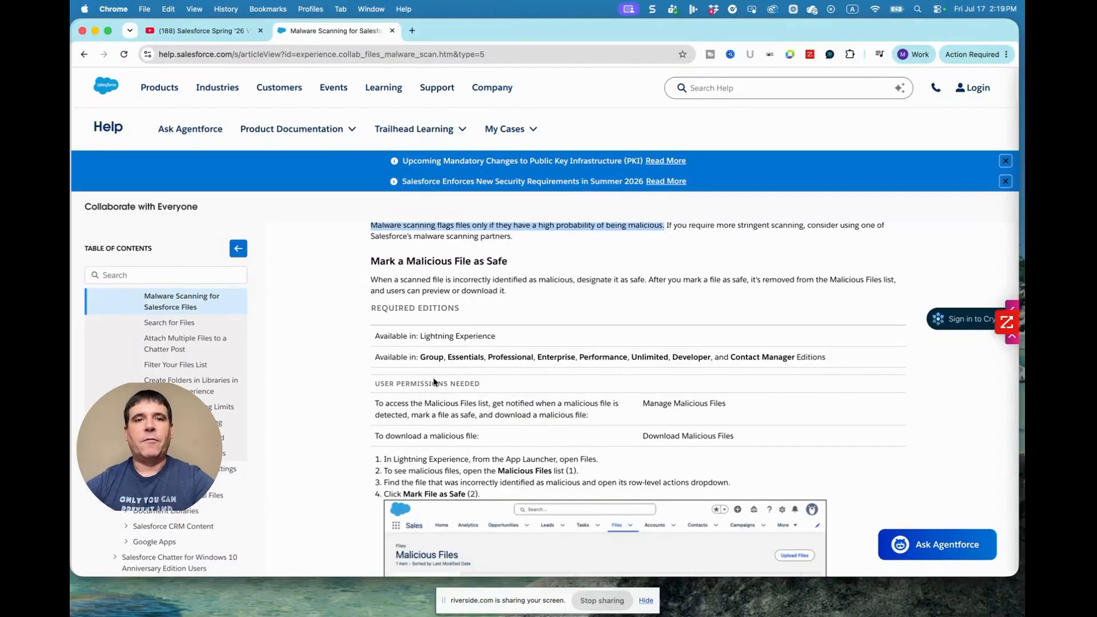
scroll(435, 381, "down", 1)
scroll(434, 382, "down", 8)
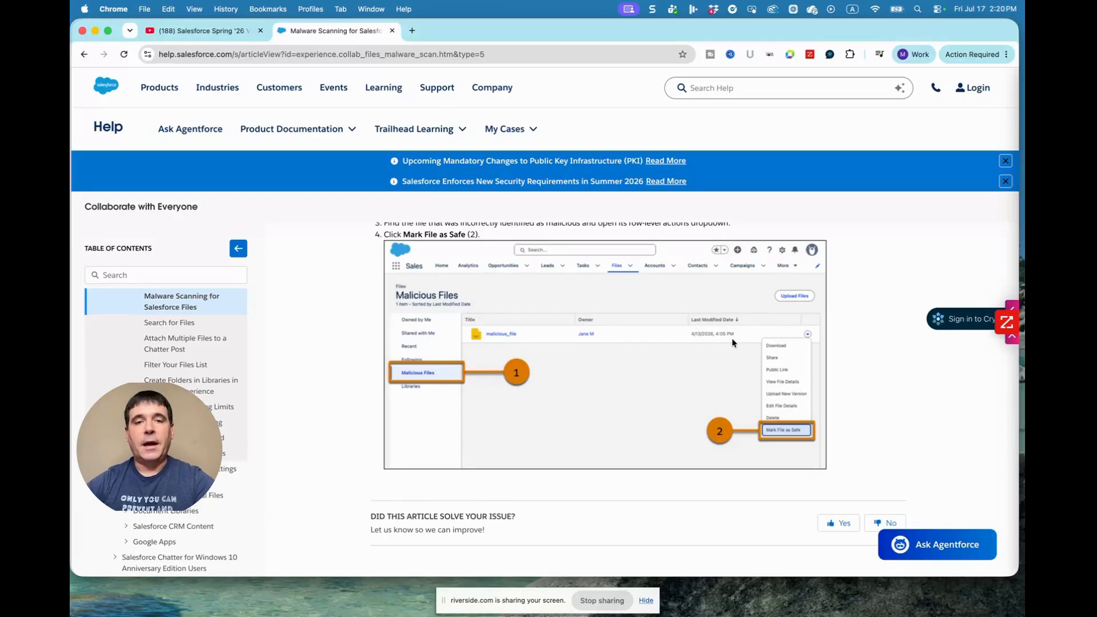
scroll(733, 342, "up", 15)
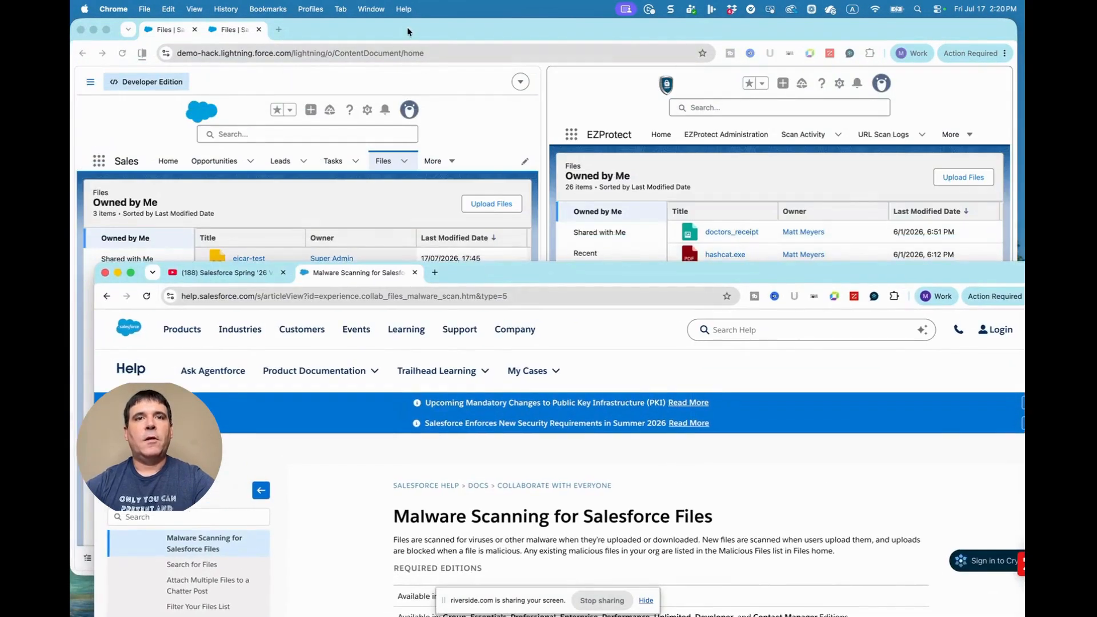
Step: Review the Malware Scanning settings in Setup for the Developer Edition org beside the EZProtect org, and return to the Files pages
left_click(424, 84)
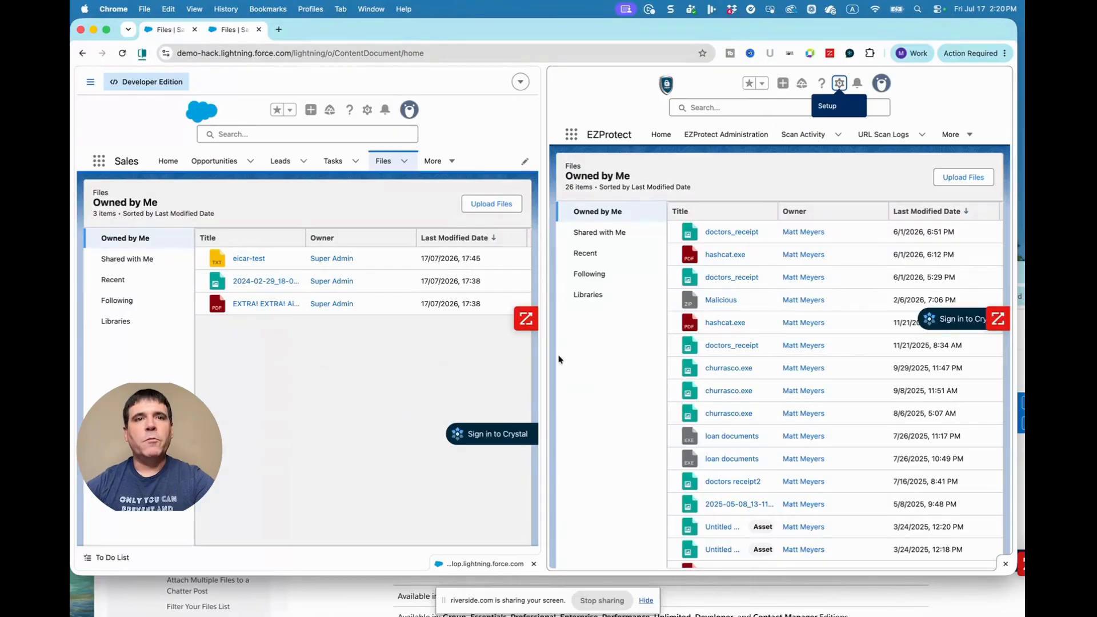
left_click(495, 236)
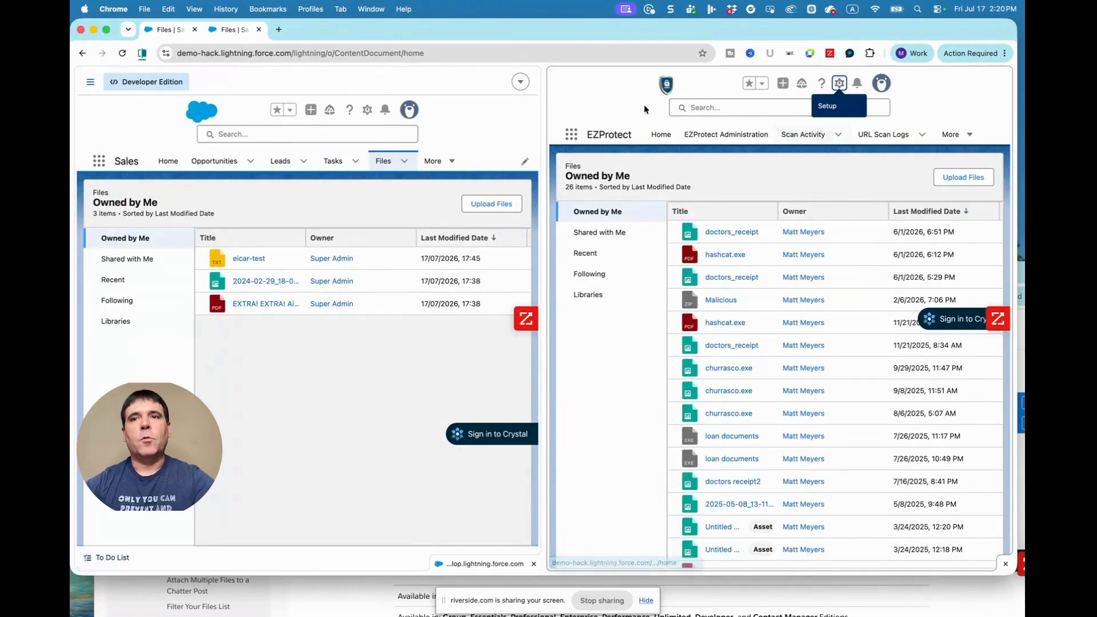
left_click(367, 111)
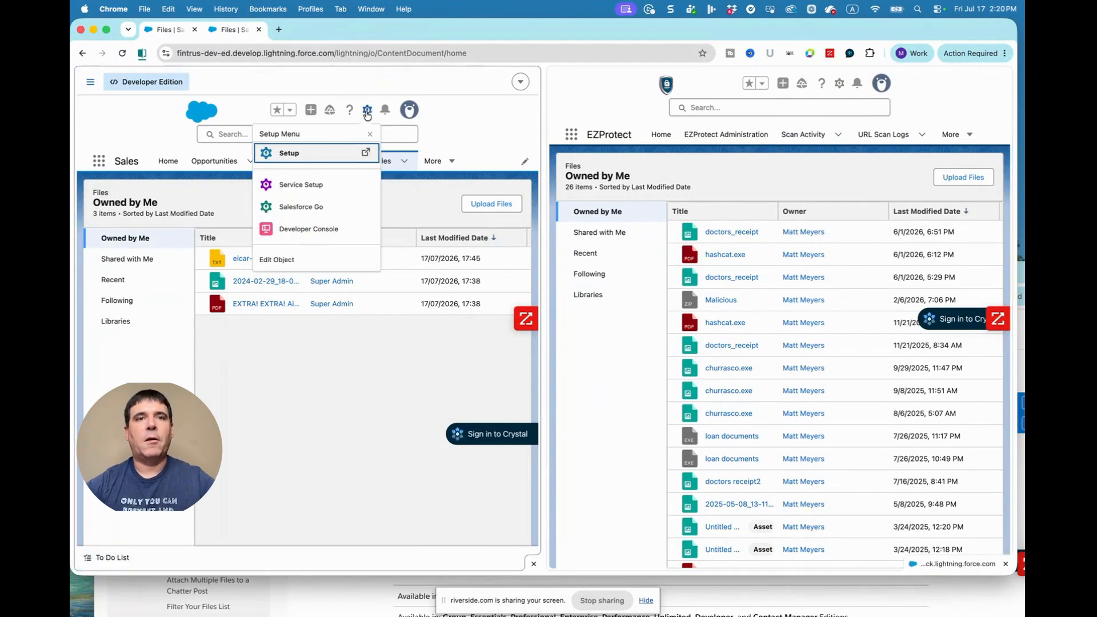
left_click(302, 159)
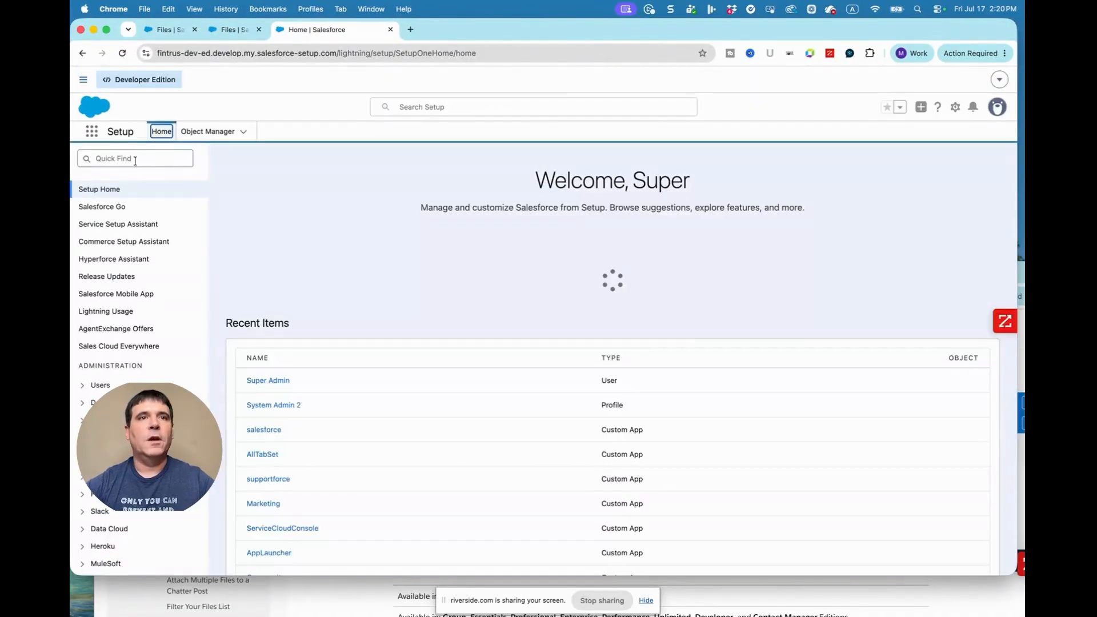
left_click(136, 161)
type("malw")
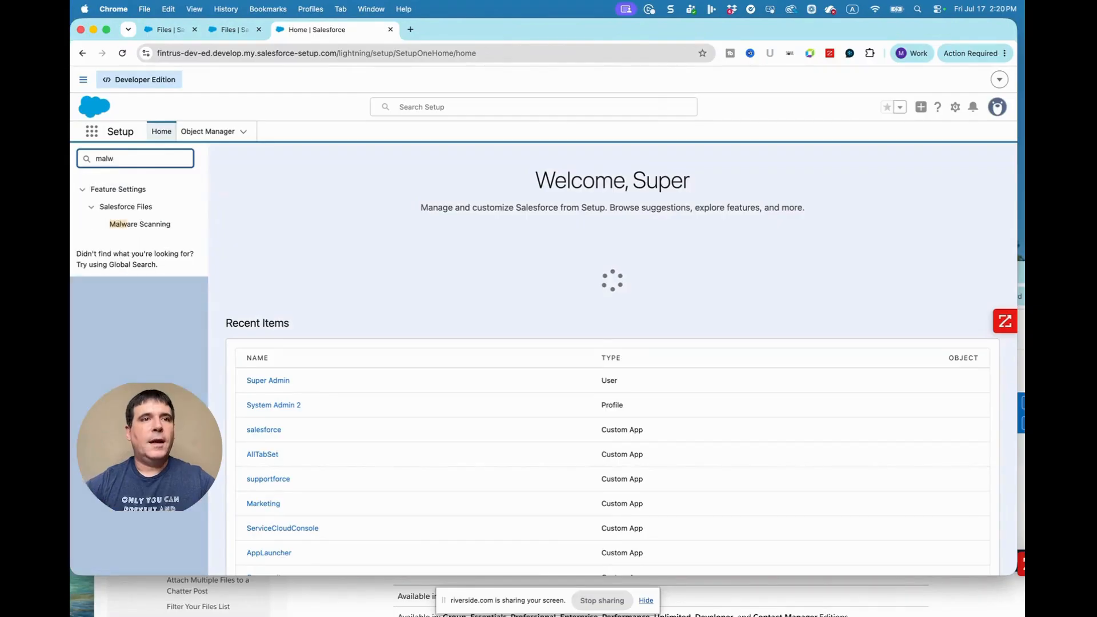
left_click(162, 226)
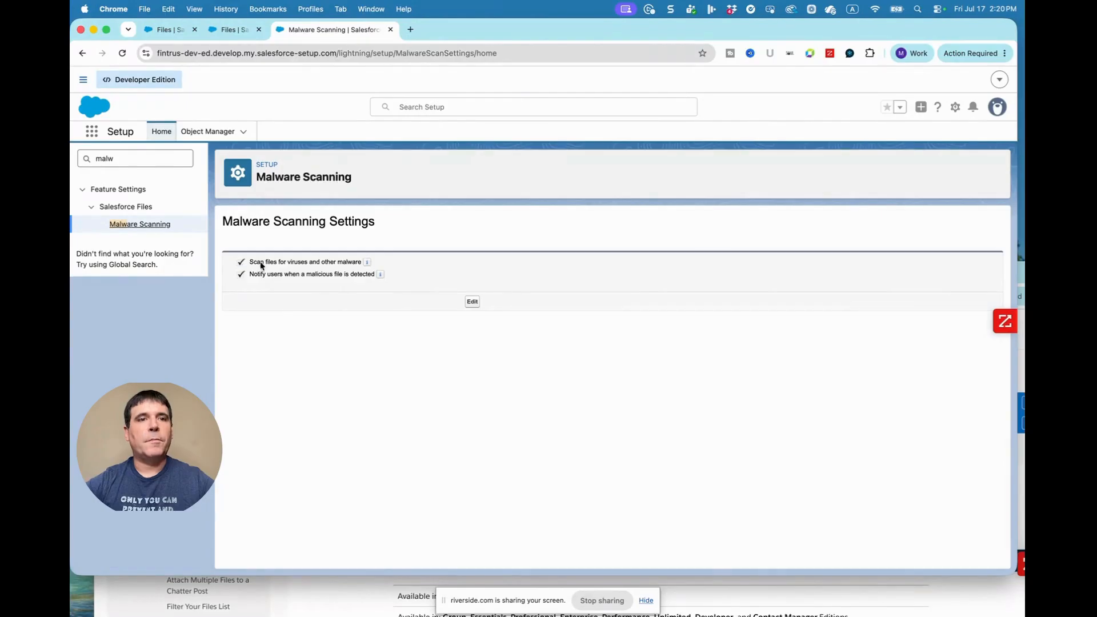
mouse_move(368, 266)
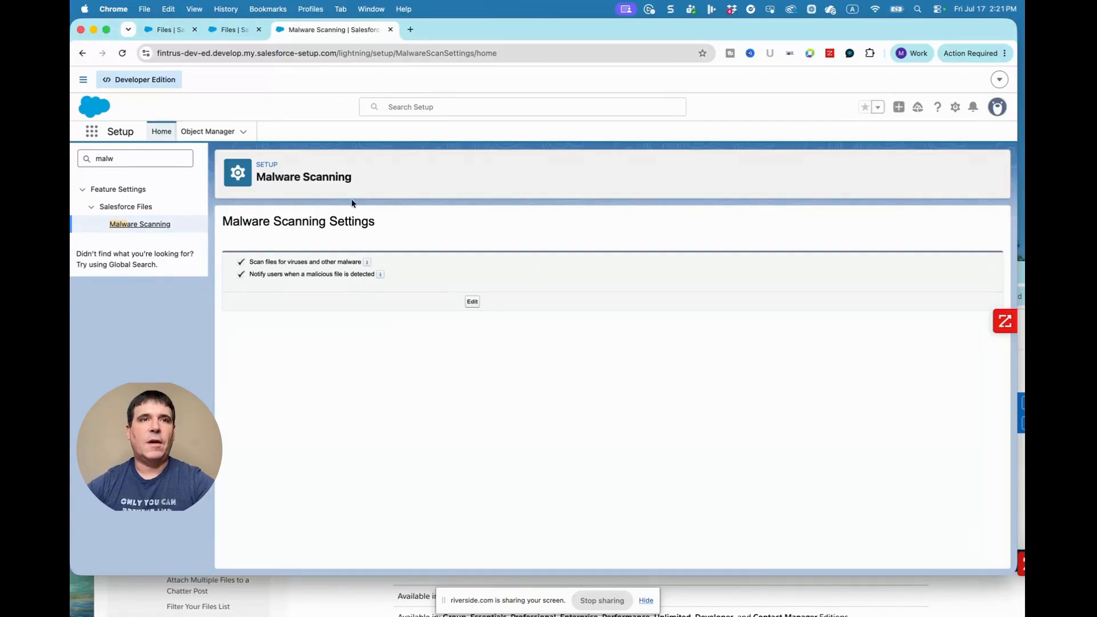
left_click(391, 29)
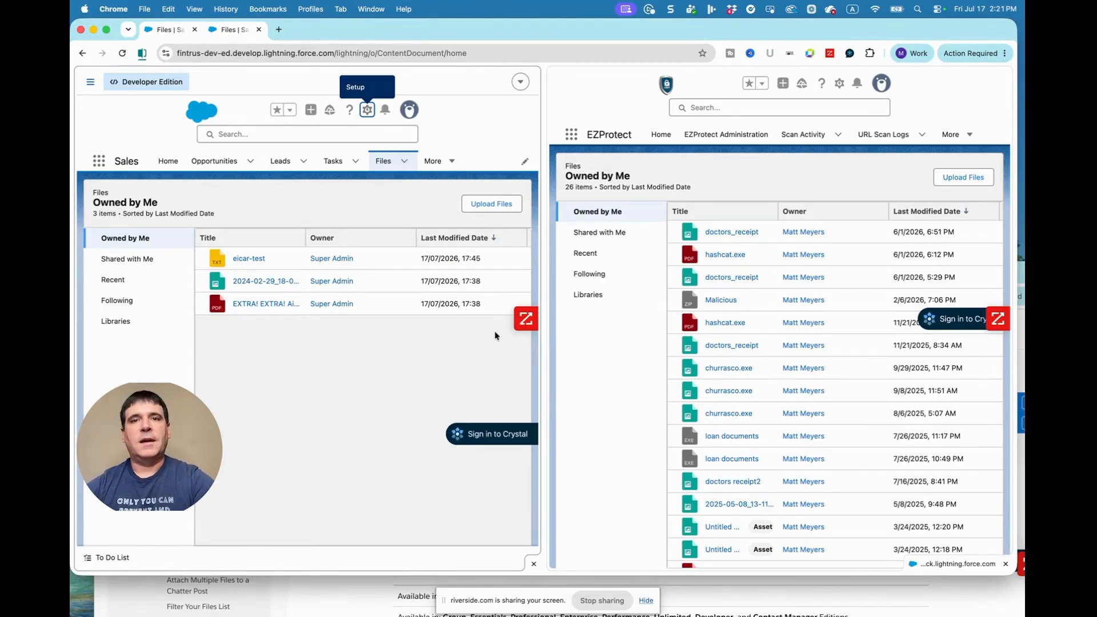
Step: Try uploading Malicious.zip from the Test folder to Files in the Developer Edition org
left_click(499, 204)
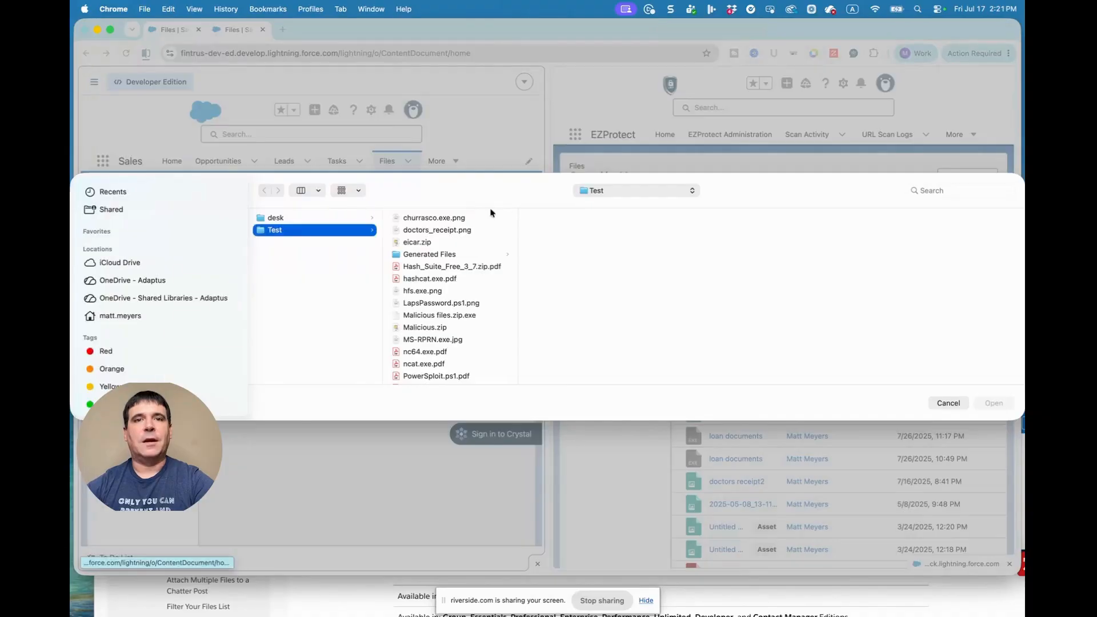
left_click(436, 329)
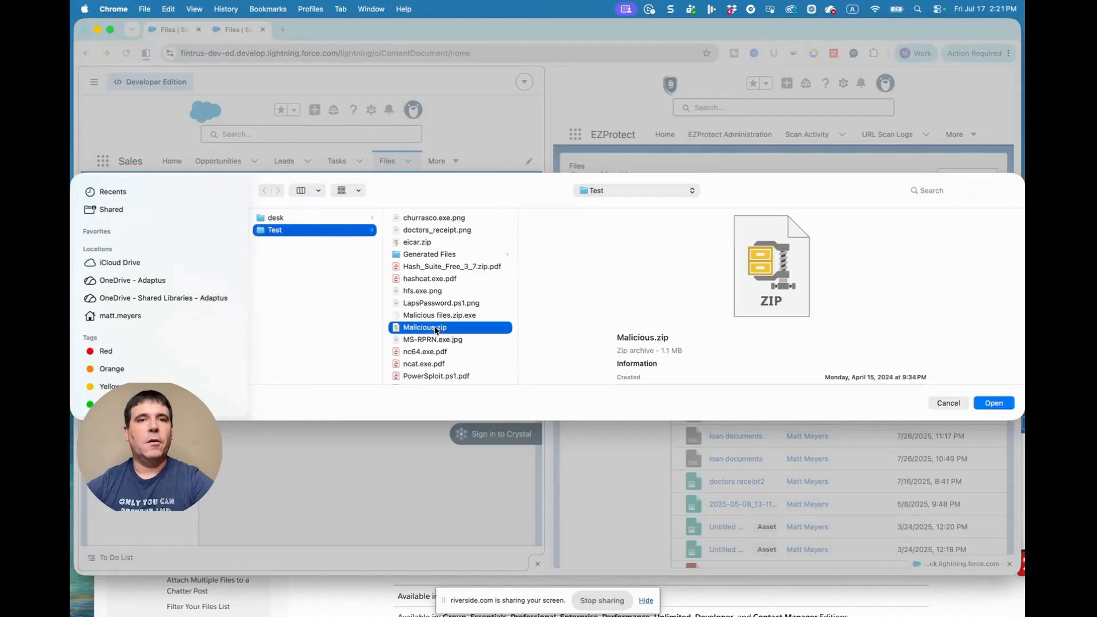
double_click(436, 330)
Step: Upload the same Malicious.zip from the Test folder to Files in the EZProtect org
left_click(958, 180)
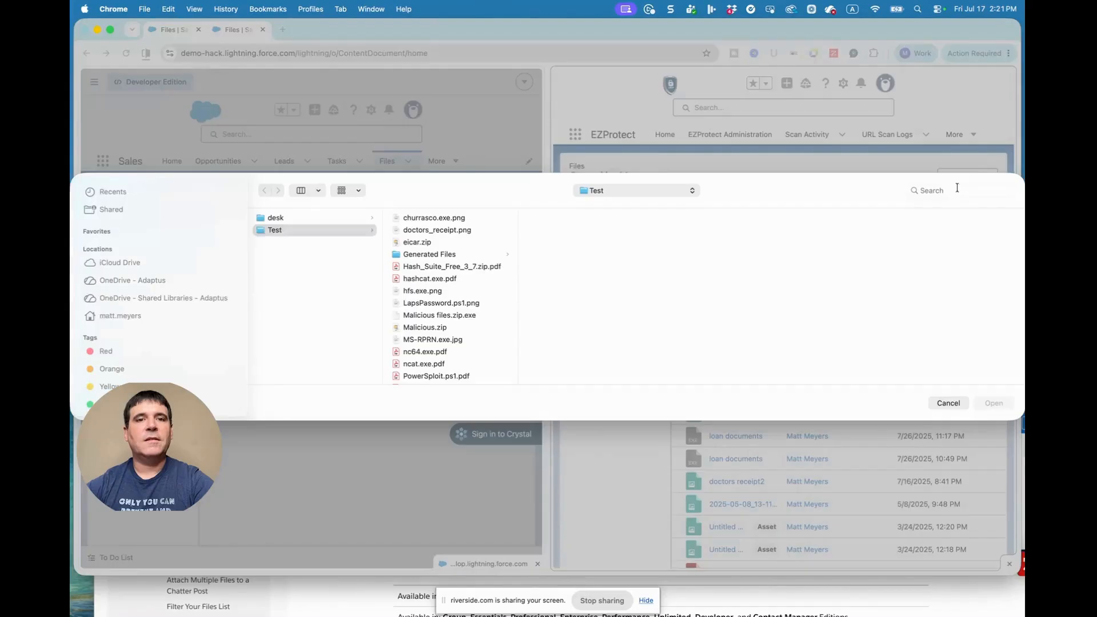
left_click(439, 329)
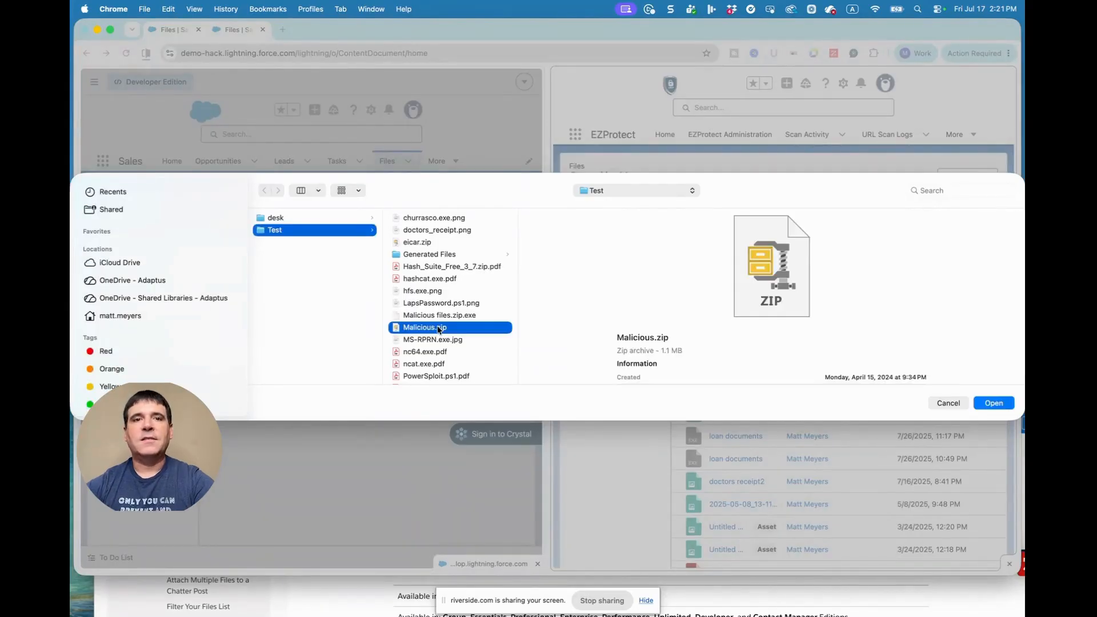
double_click(439, 328)
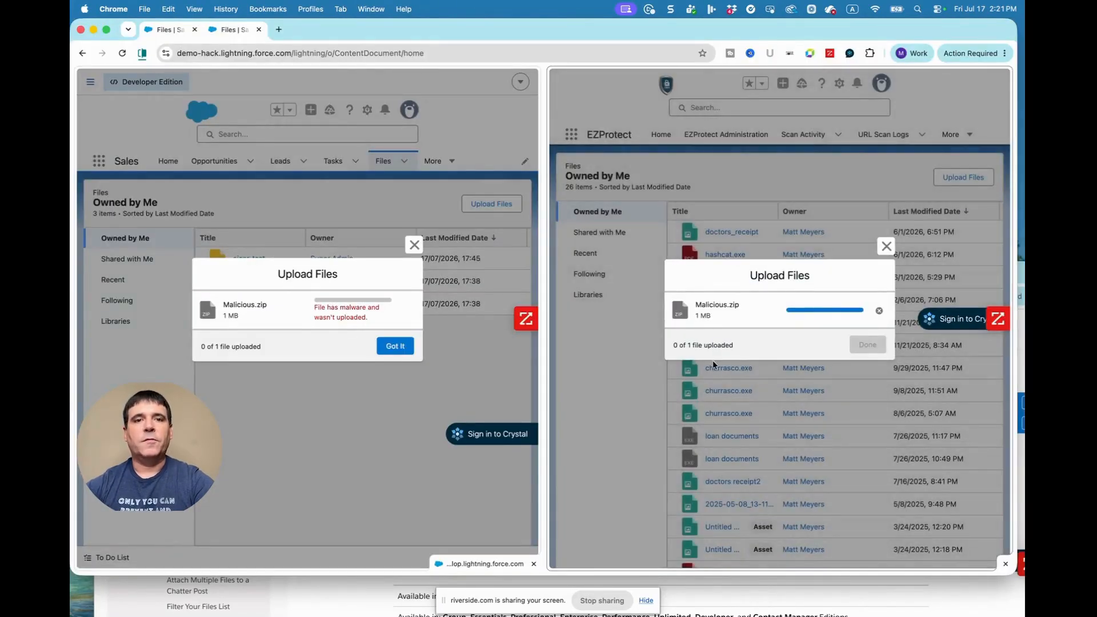
Step: Examine the upload message for Malicious.zip in the Developer Edition org and dismiss the upload dialogs in both orgs
left_click(314, 307)
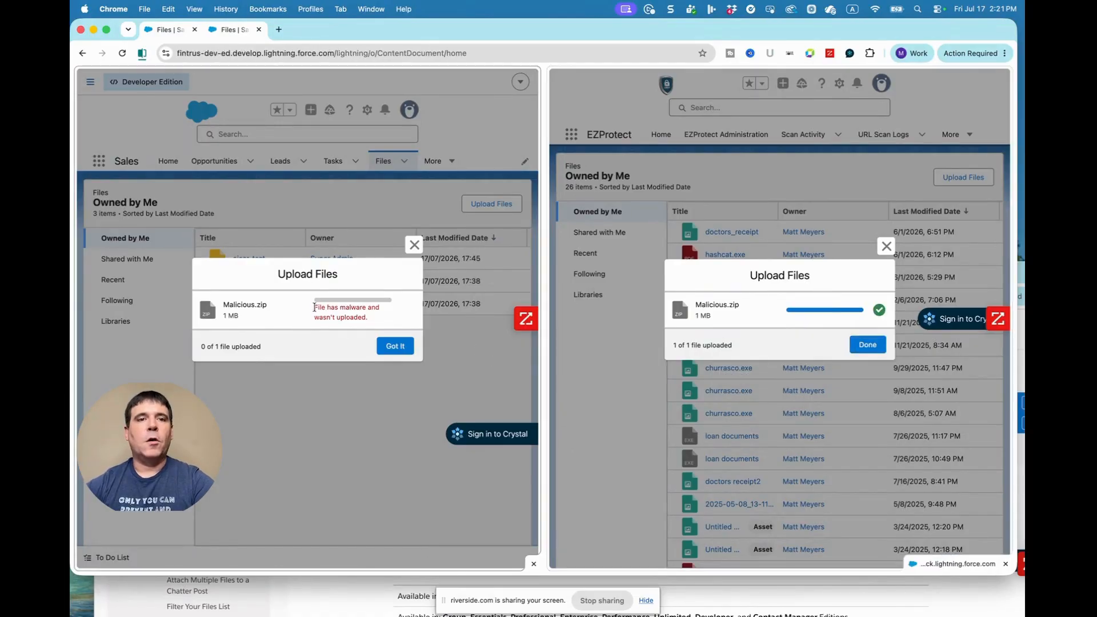
left_click_drag(314, 307, 385, 317)
left_click(385, 323)
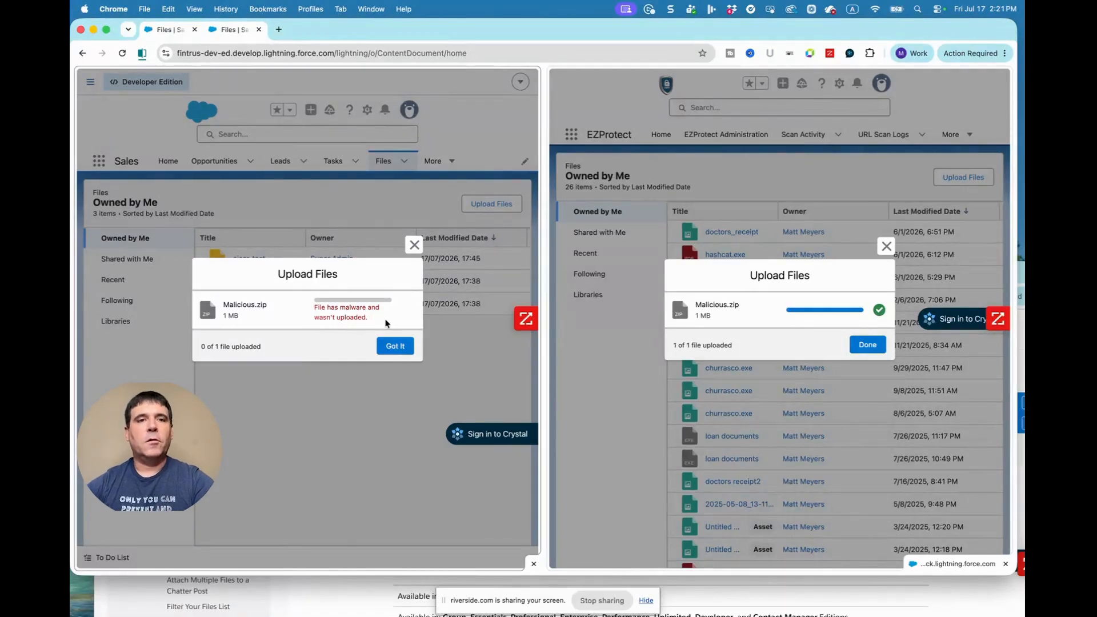
left_click(398, 348)
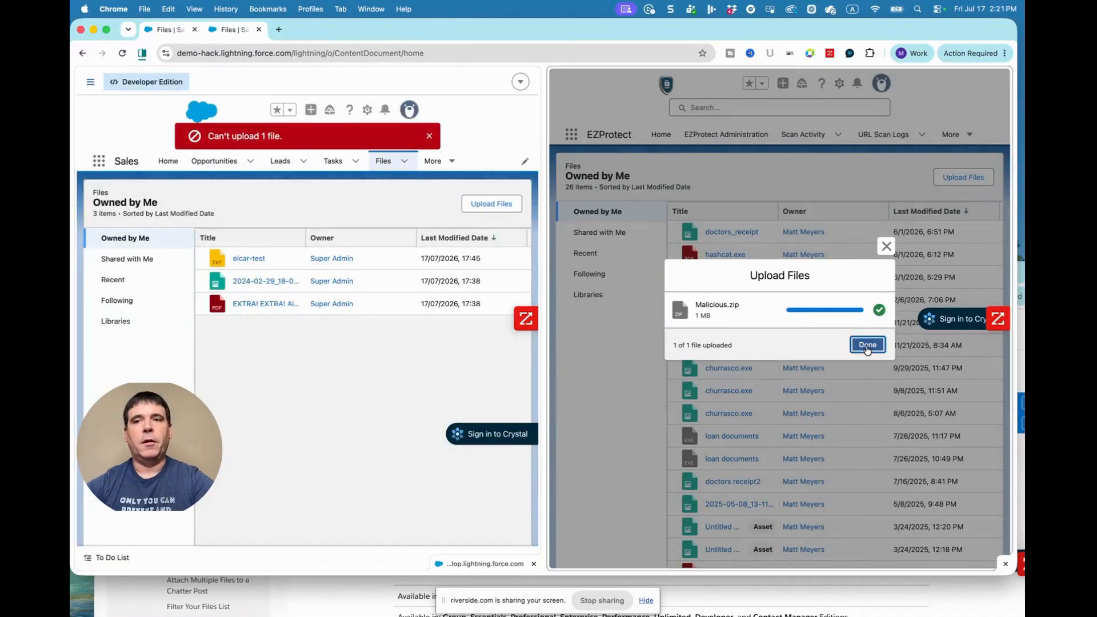
left_click(867, 348)
Step: Try to download the newly uploaded Malicious file from its preview in the EZProtect org, go back and close the preview
left_click(730, 234)
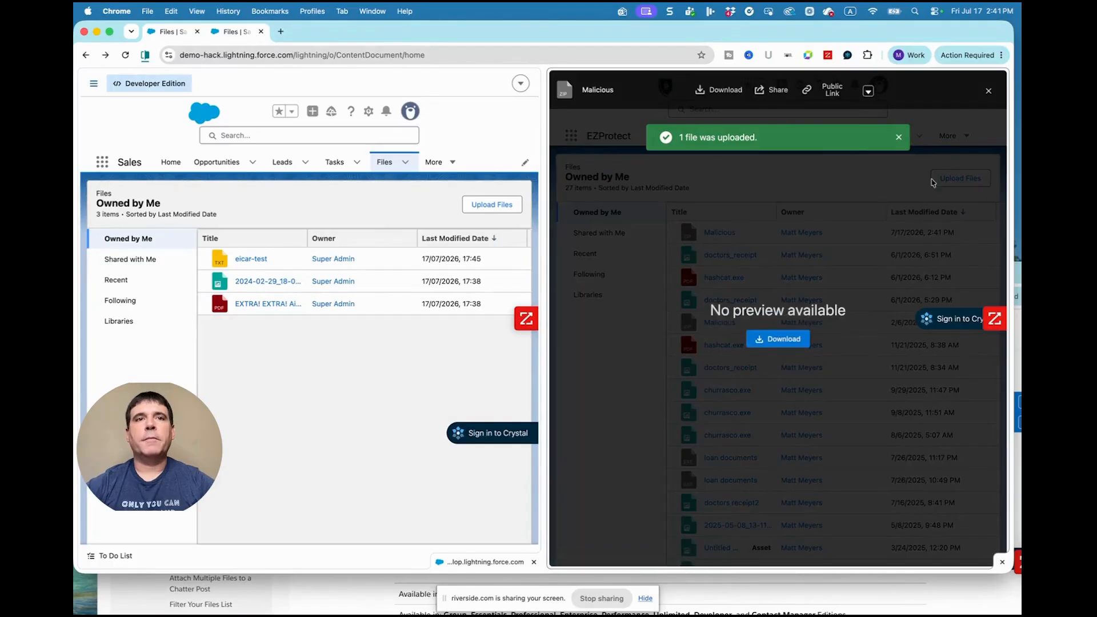
left_click(773, 336)
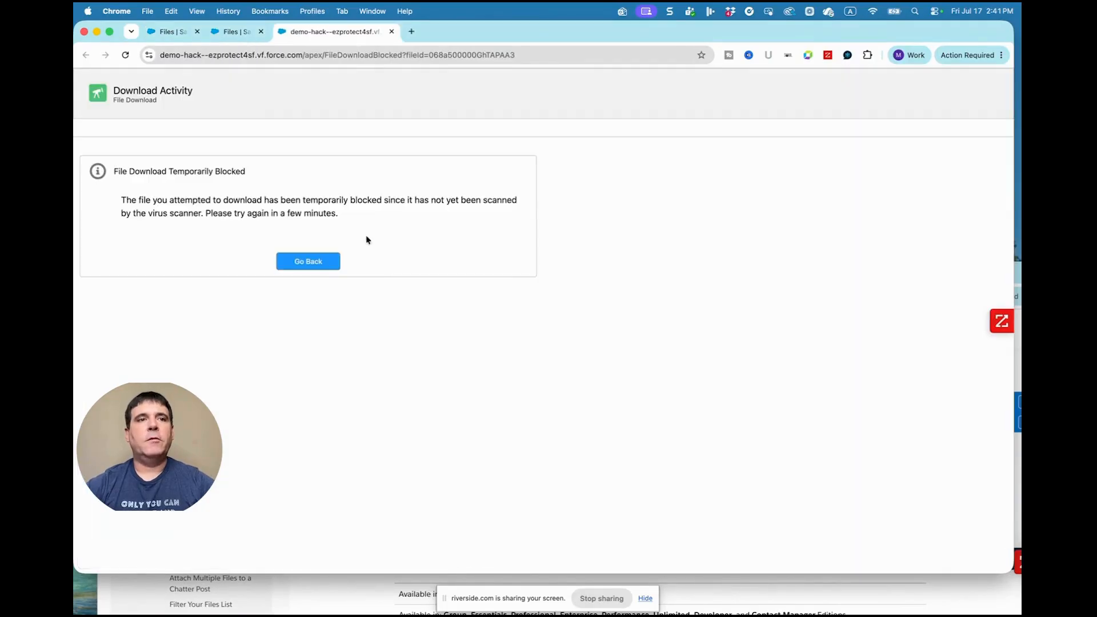
left_click(314, 262)
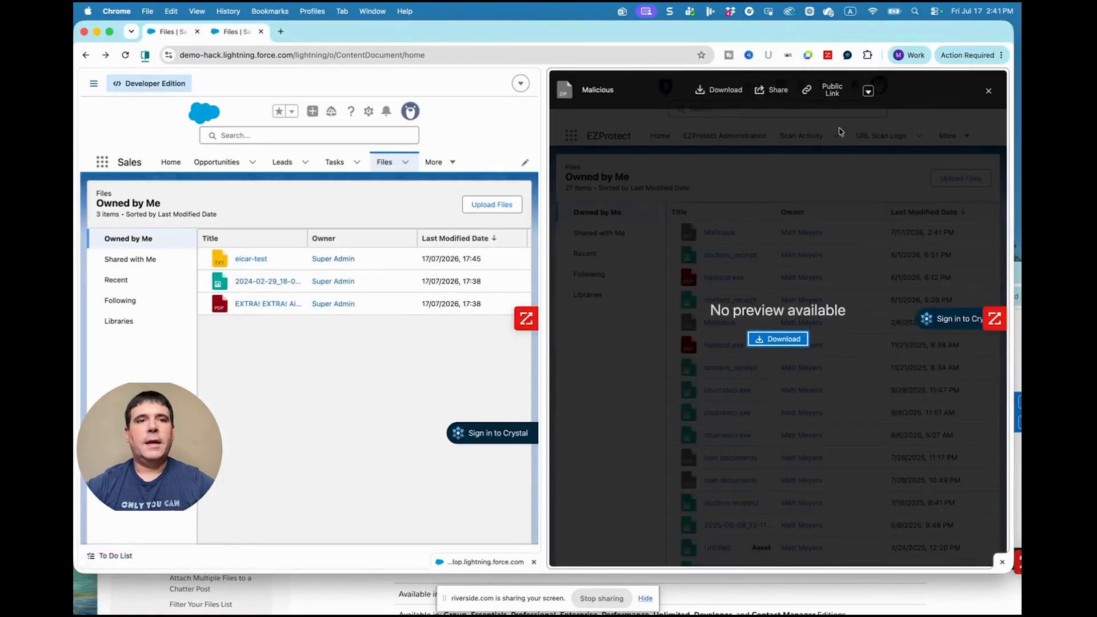
left_click(989, 92)
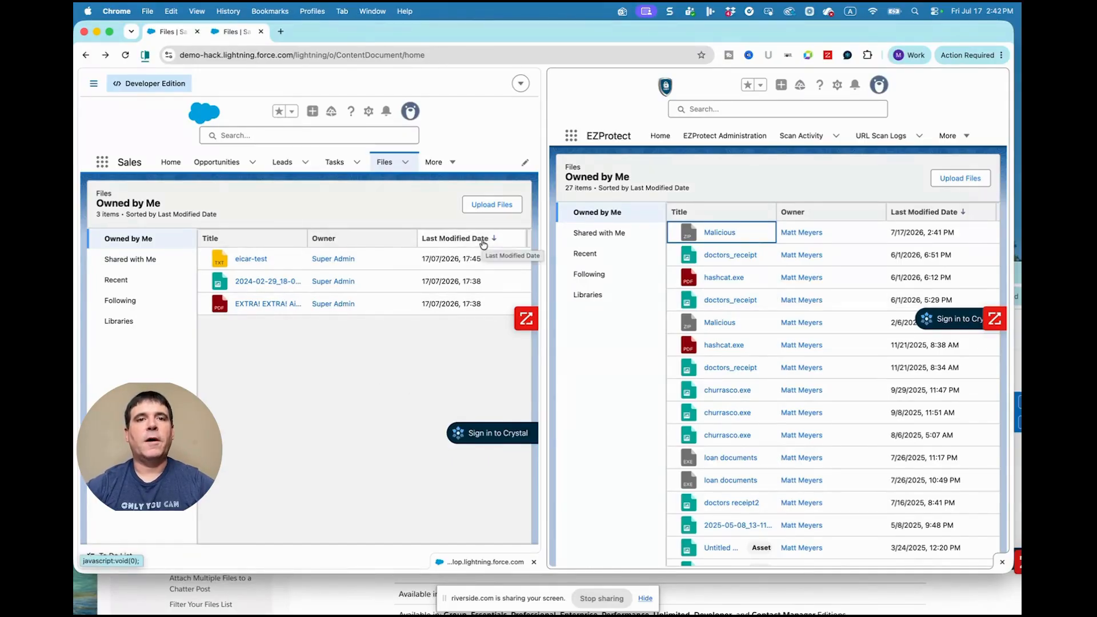
Step: Upload churrasco.exe.png from the Test folder to Files in both the Developer Edition org and the EZProtect org
left_click(502, 206)
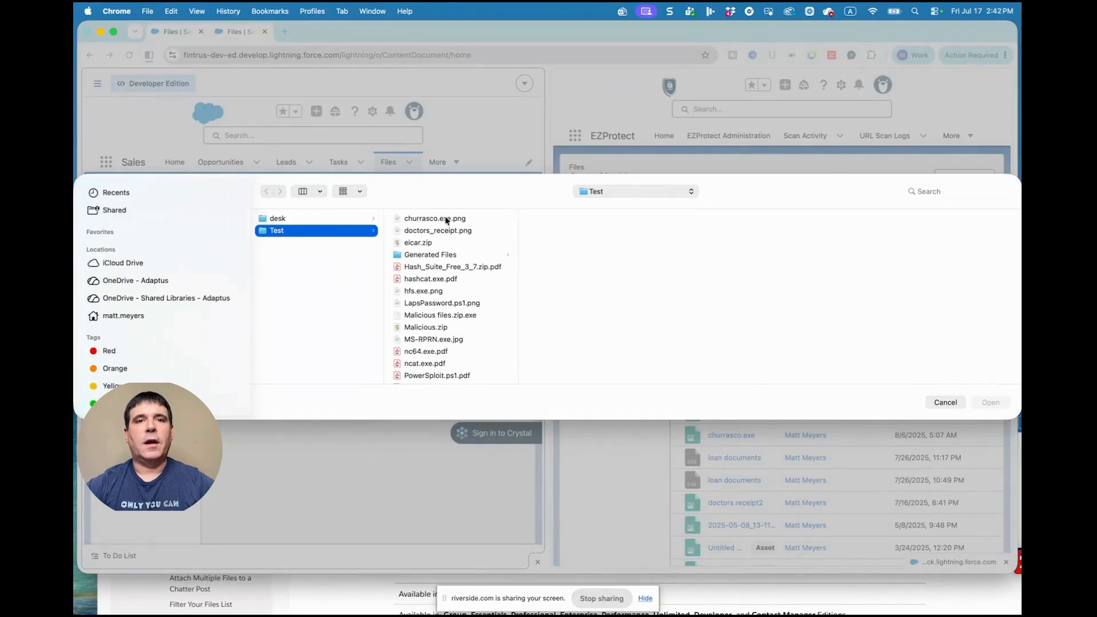
left_click(447, 221)
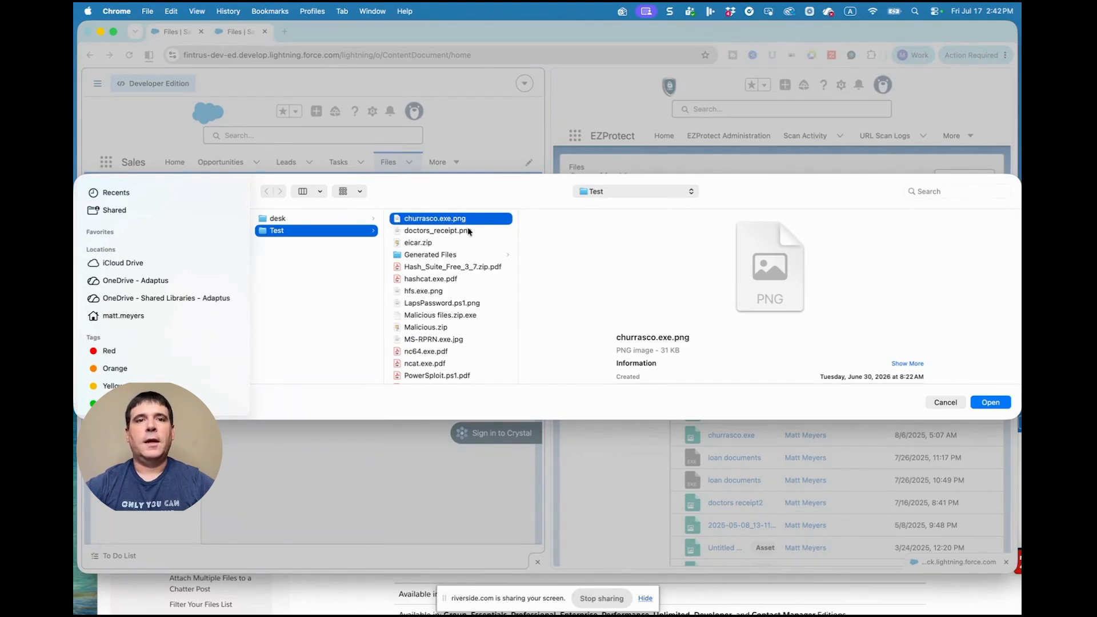
left_click(990, 403)
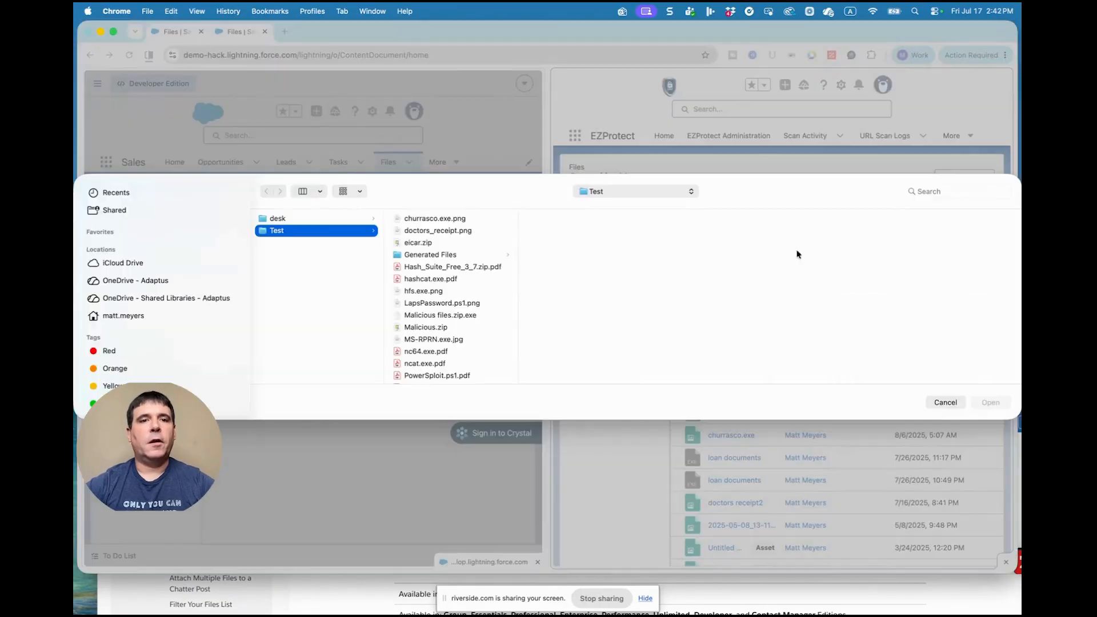
left_click(458, 221)
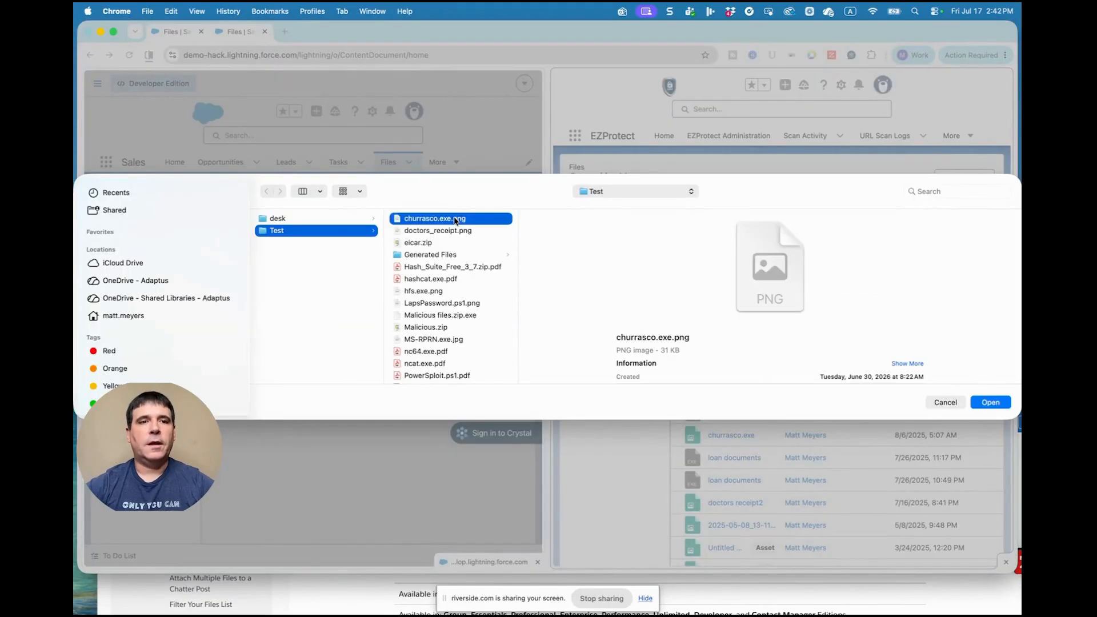
double_click(458, 221)
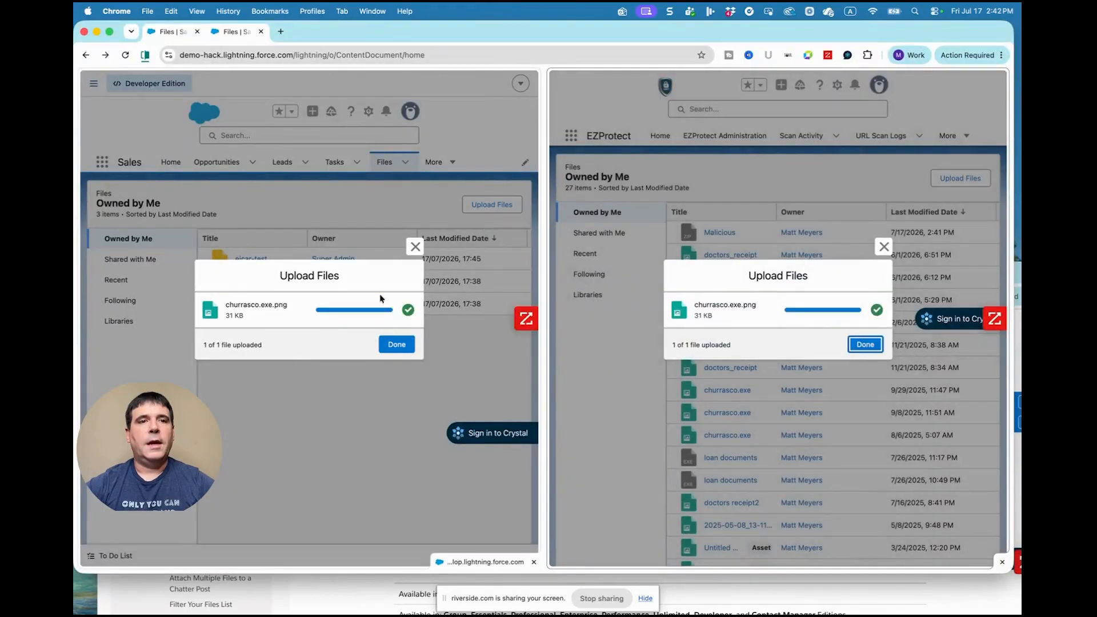
Step: Finish the upload in the Developer Edition org and download the new churrasco.exe file from its preview
left_click(391, 345)
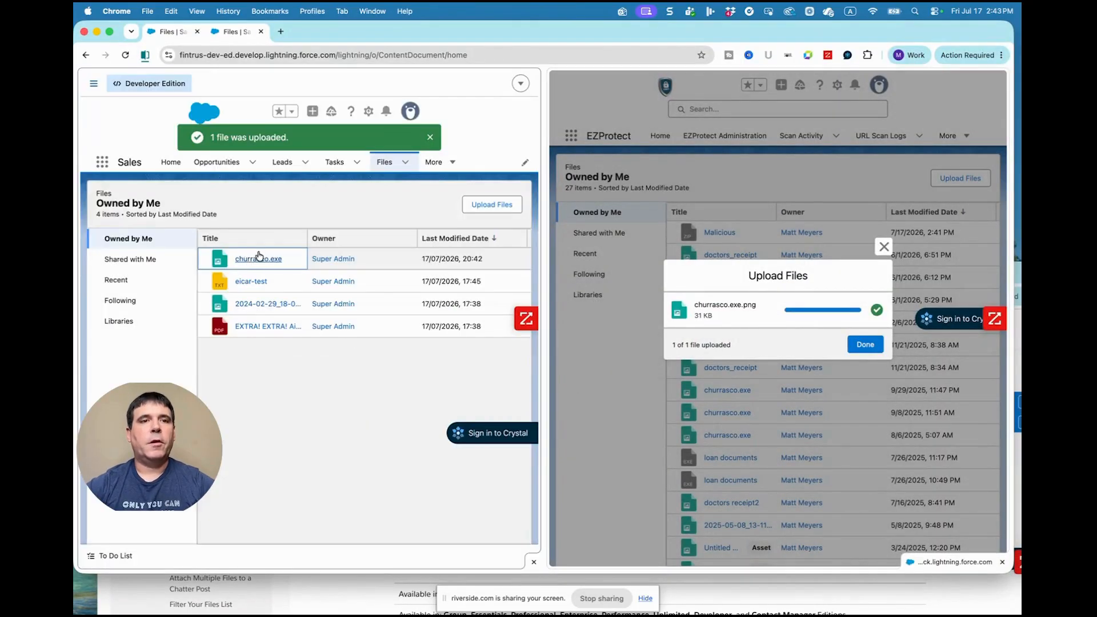
left_click(259, 259)
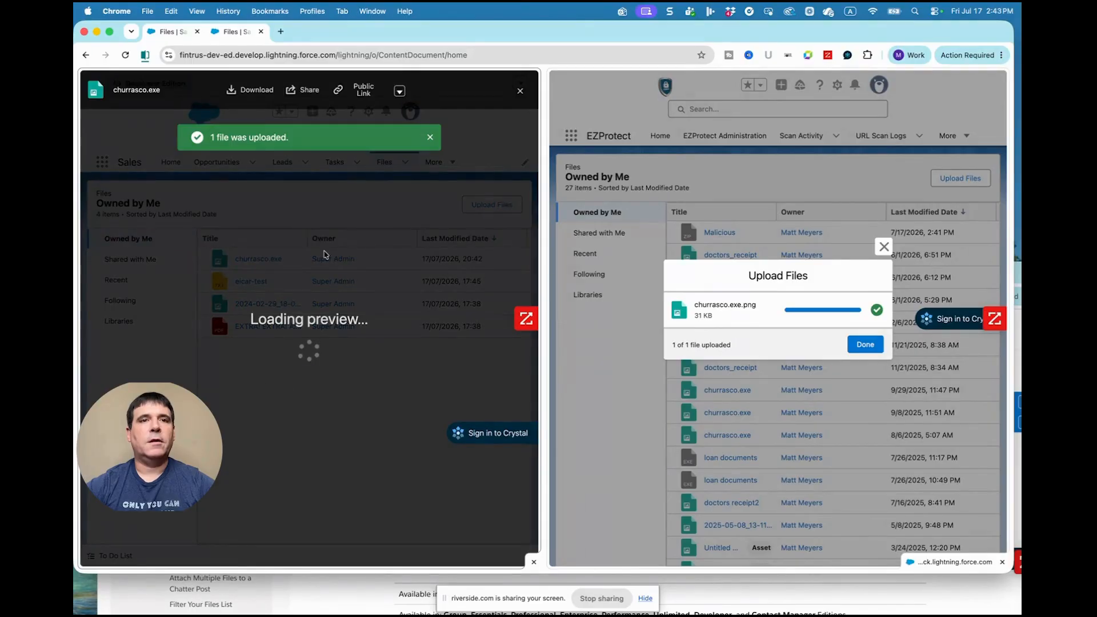
left_click(262, 91)
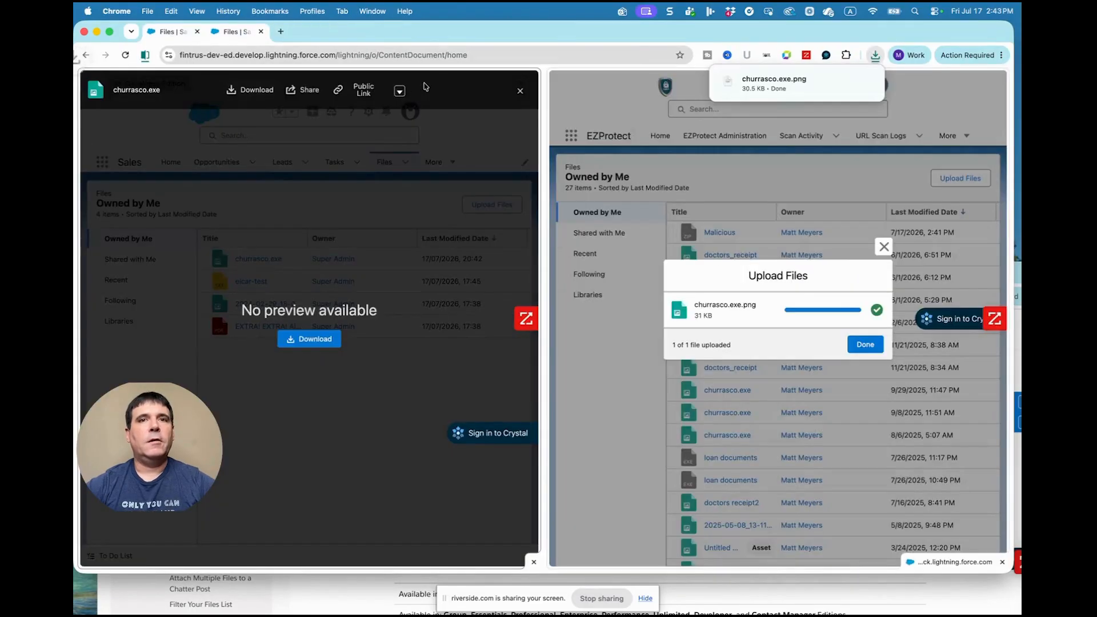
mouse_move(847, 81)
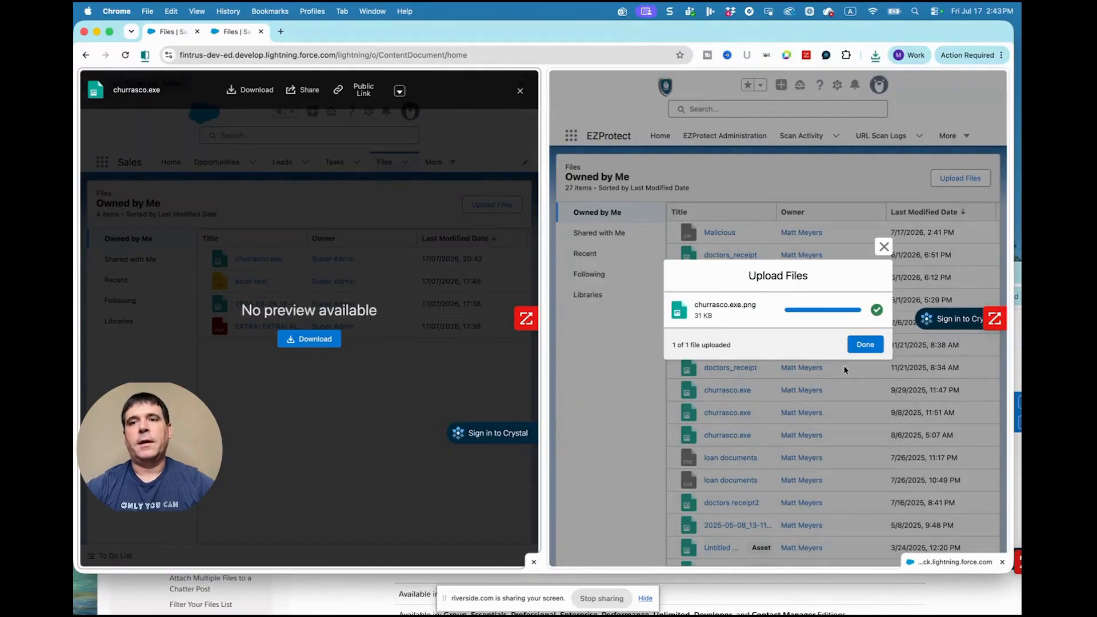
Step: Finish the upload in the EZProtect org, try to download churrasco.exe from its preview and go back
left_click(864, 347)
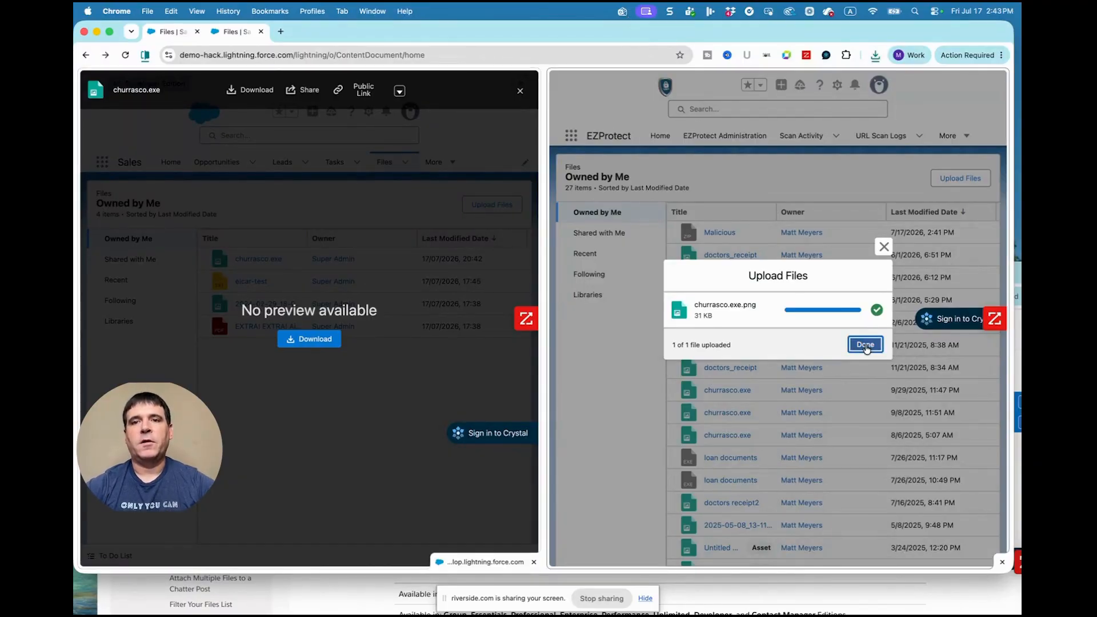
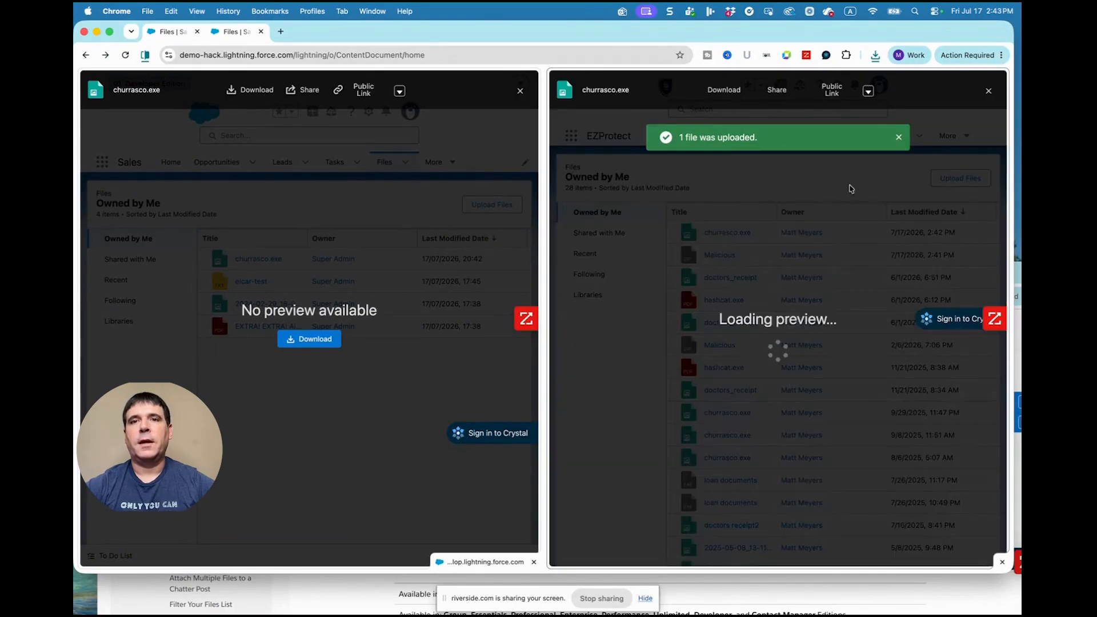
left_click(736, 90)
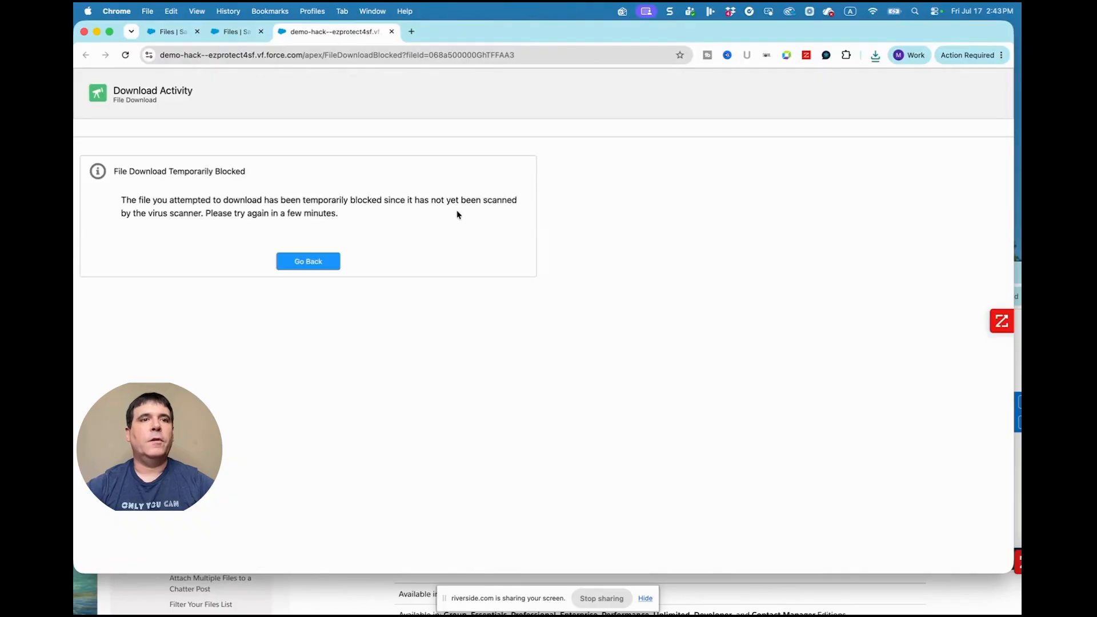
left_click(305, 262)
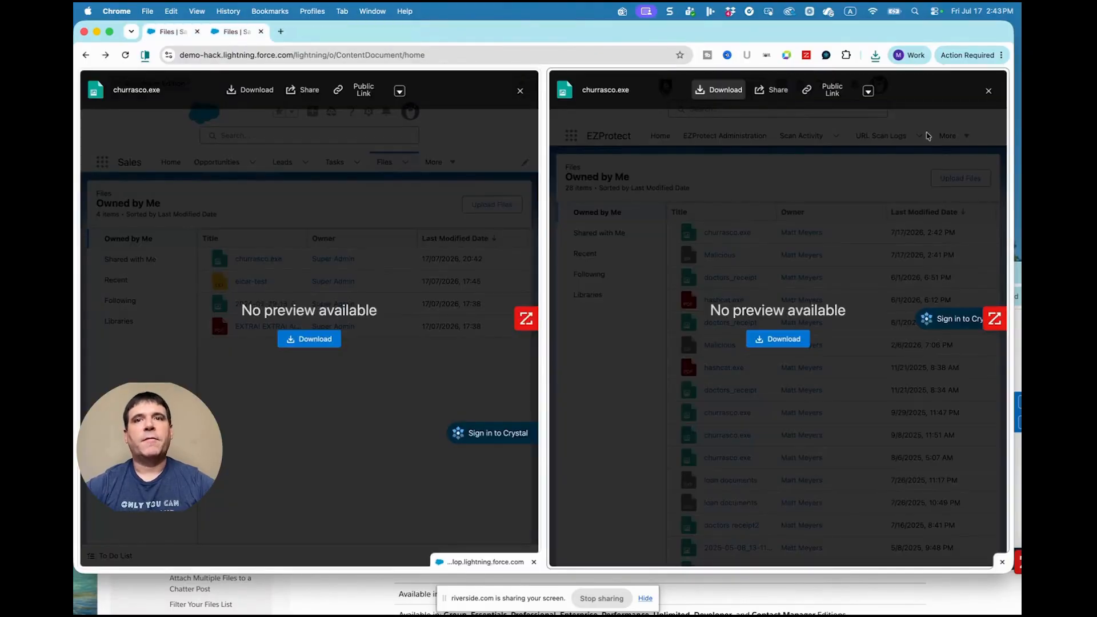
Step: View the file details of churrasco.exe in the EZProtect org and open its scan activity record
left_click(868, 92)
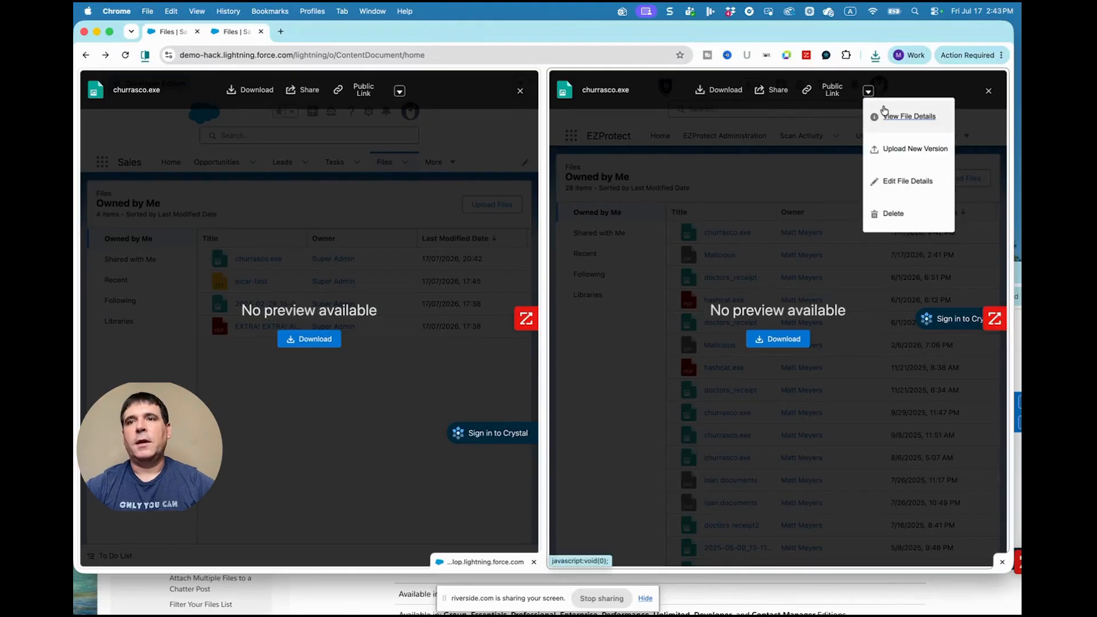
left_click(917, 120)
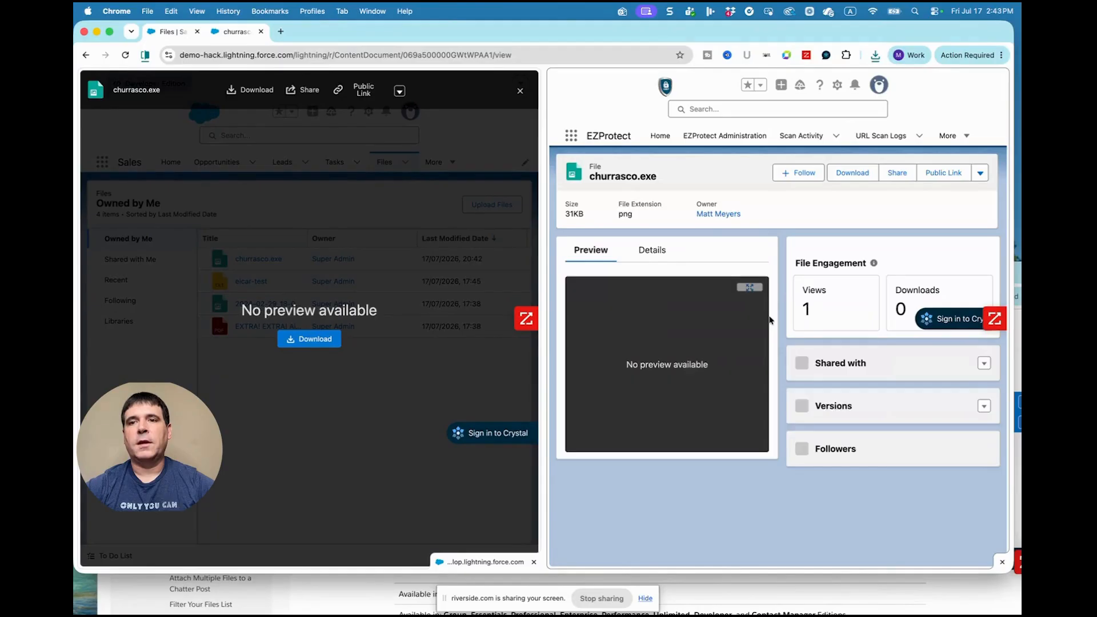
left_click(853, 463)
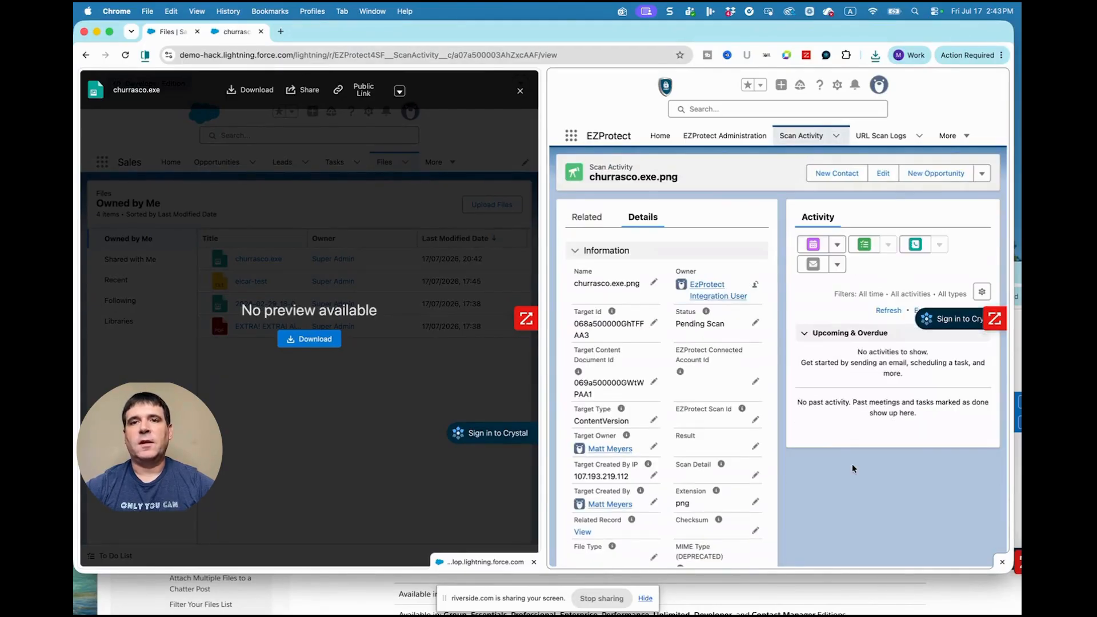
Step: Examine the status, result and scan detail of the churrasco.exe.png scan activity and highlight the virus name in the detail
scroll(773, 338, "down", 5)
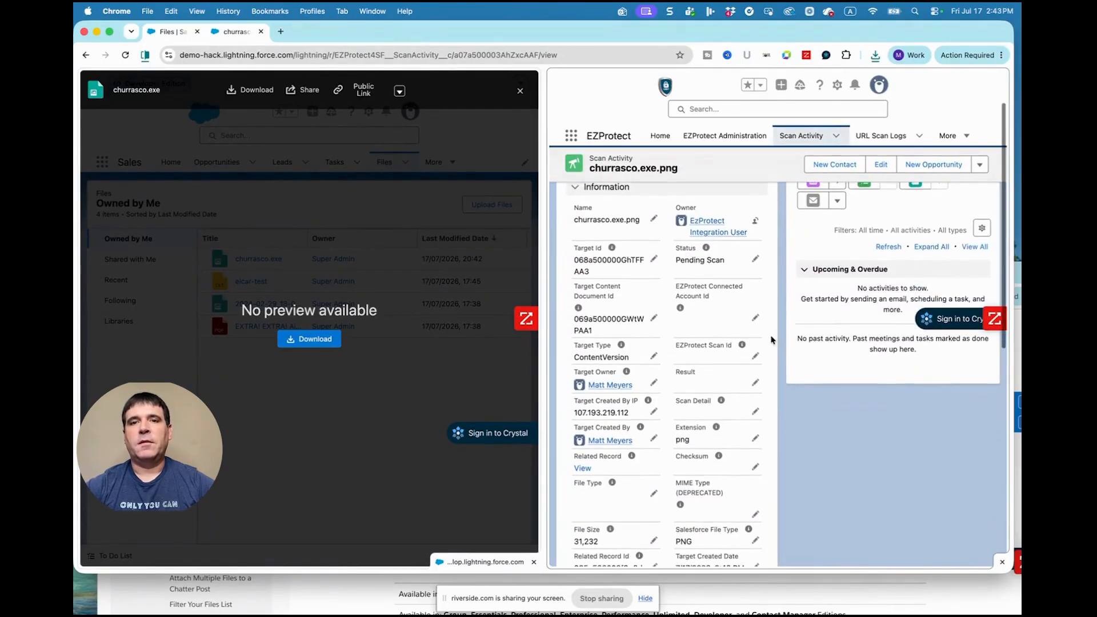
scroll(771, 339, "up", 5)
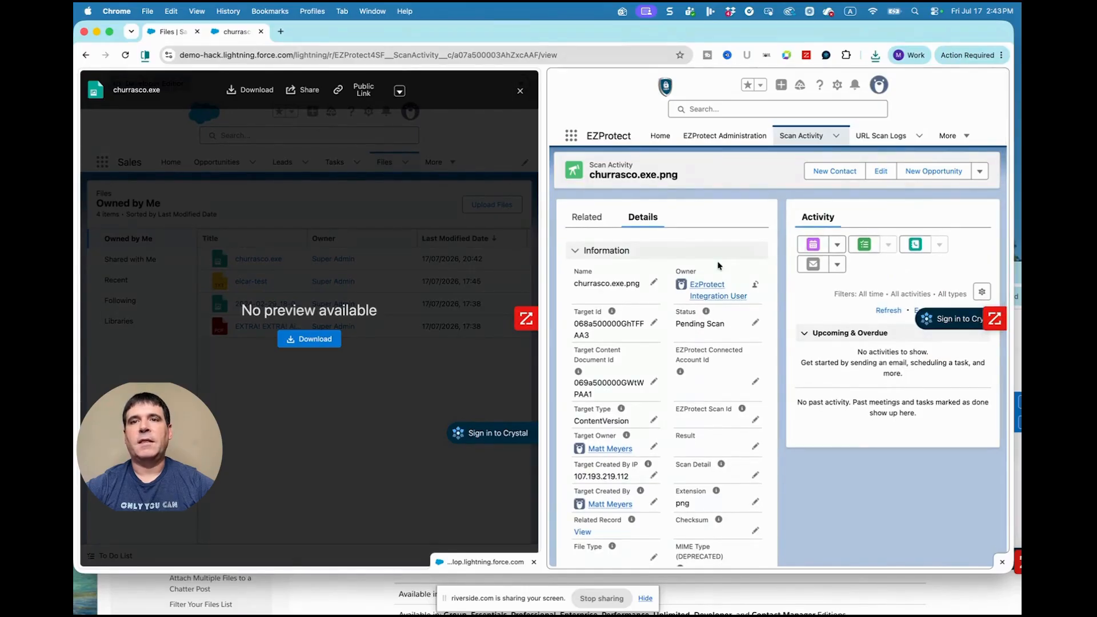
scroll(719, 265, "down", 5)
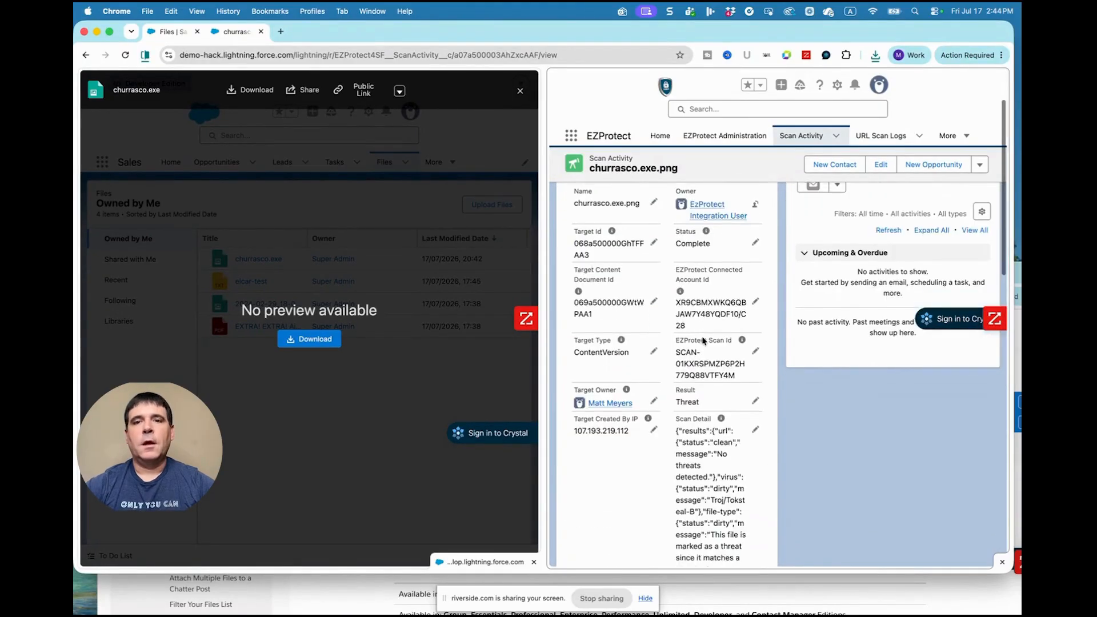
scroll(708, 320, "down", 2)
scroll(680, 315, "up", 3)
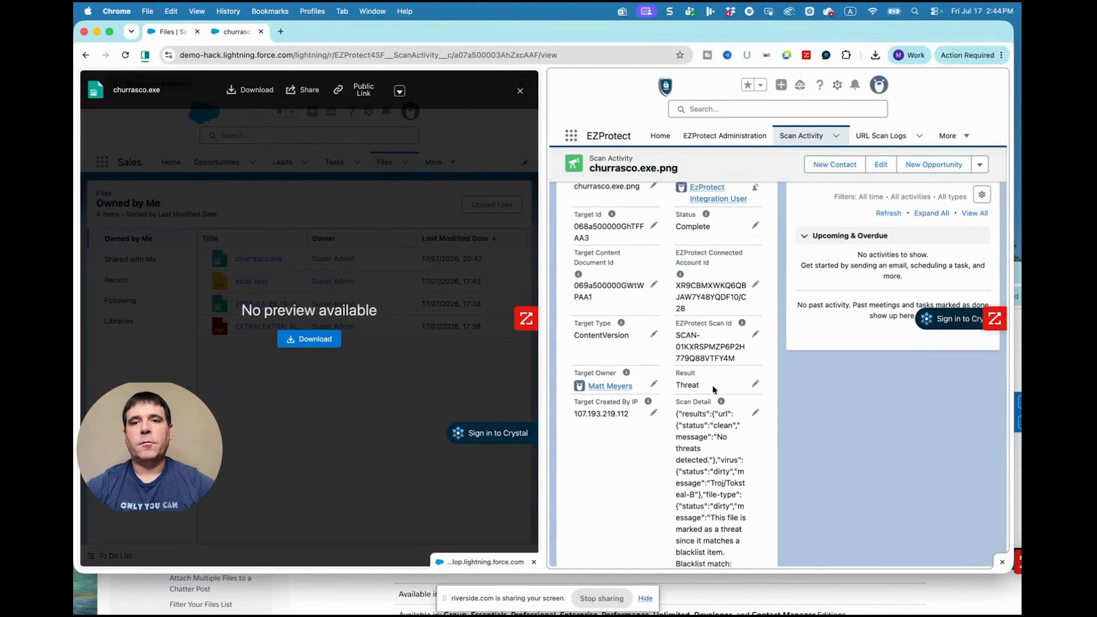
scroll(714, 386, "down", 4)
scroll(713, 387, "down", 1)
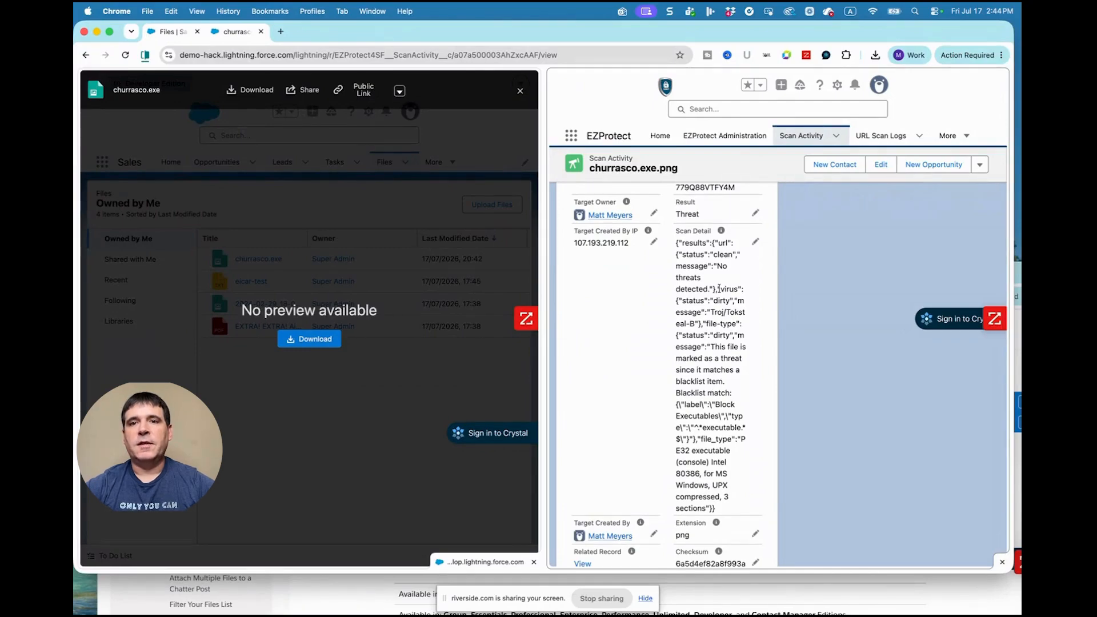
left_click_drag(720, 288, 696, 323)
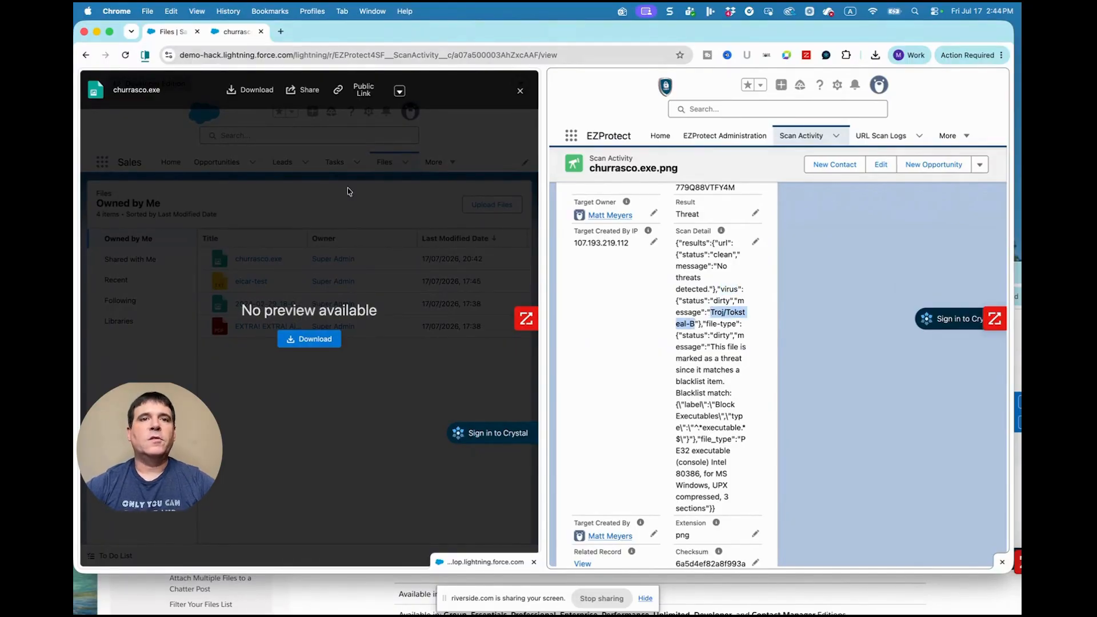
Step: Close the churrasco.exe preview in the Developer Edition org and review the scan status and result in the EZProtect org
left_click(520, 92)
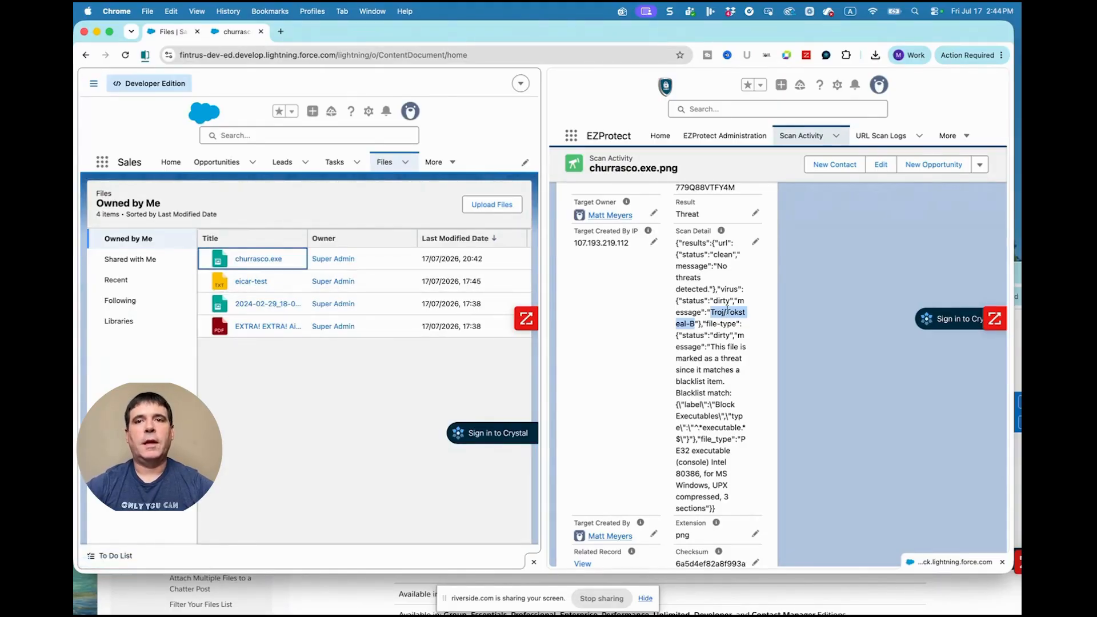
scroll(727, 309, "up", 3)
scroll(727, 309, "up", 3)
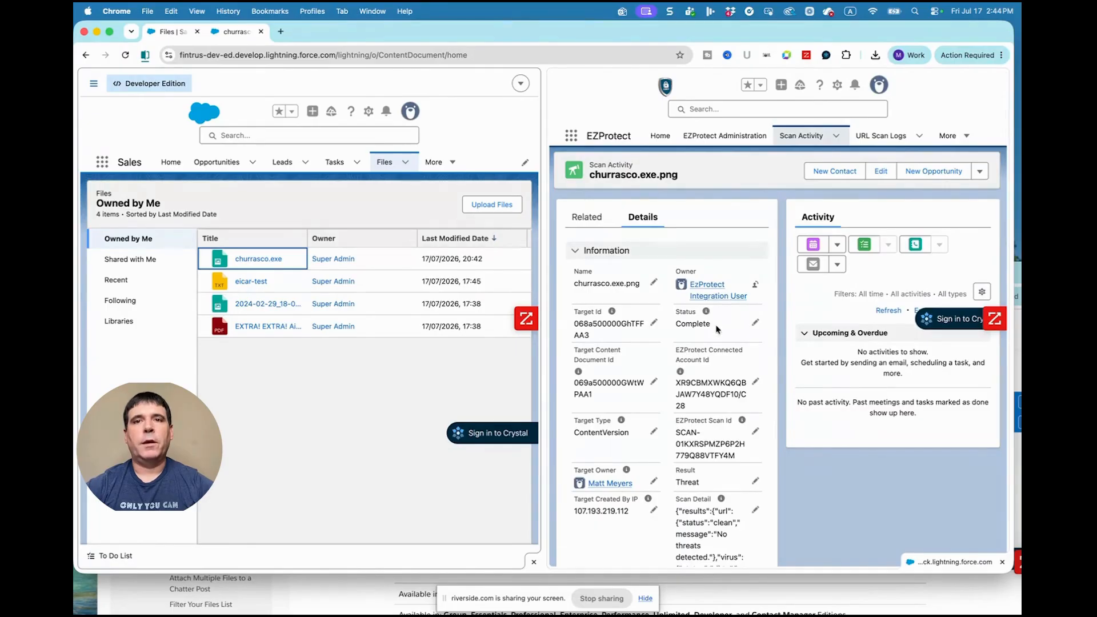